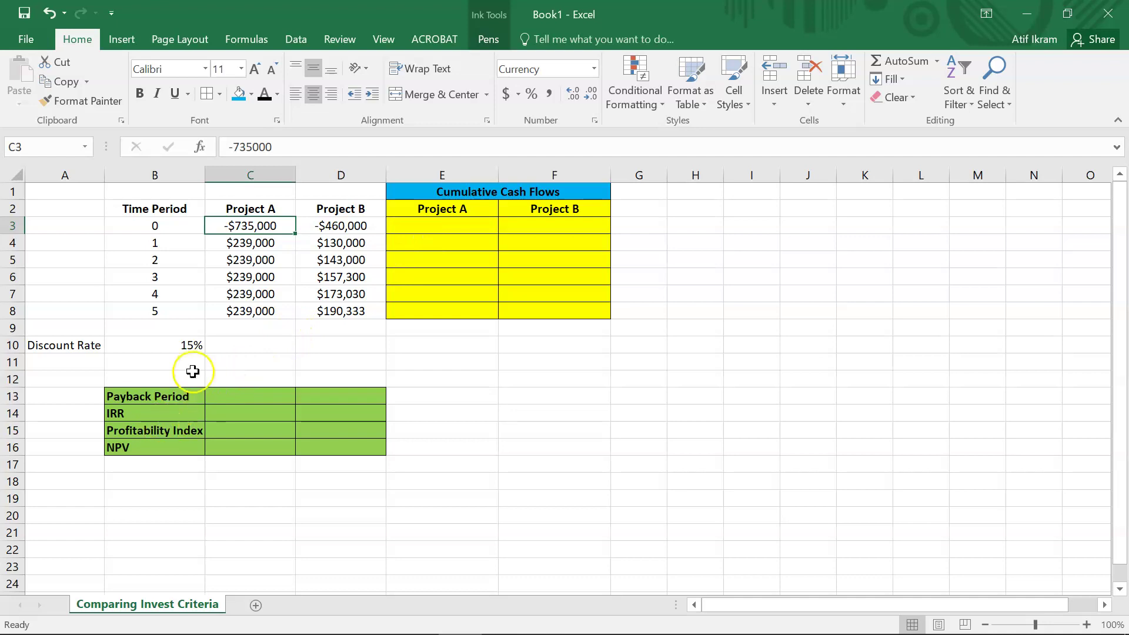
Step: Enter =IRR(C3:C8) in C14 so Project A's IRR shows 19%
left_click(244, 417)
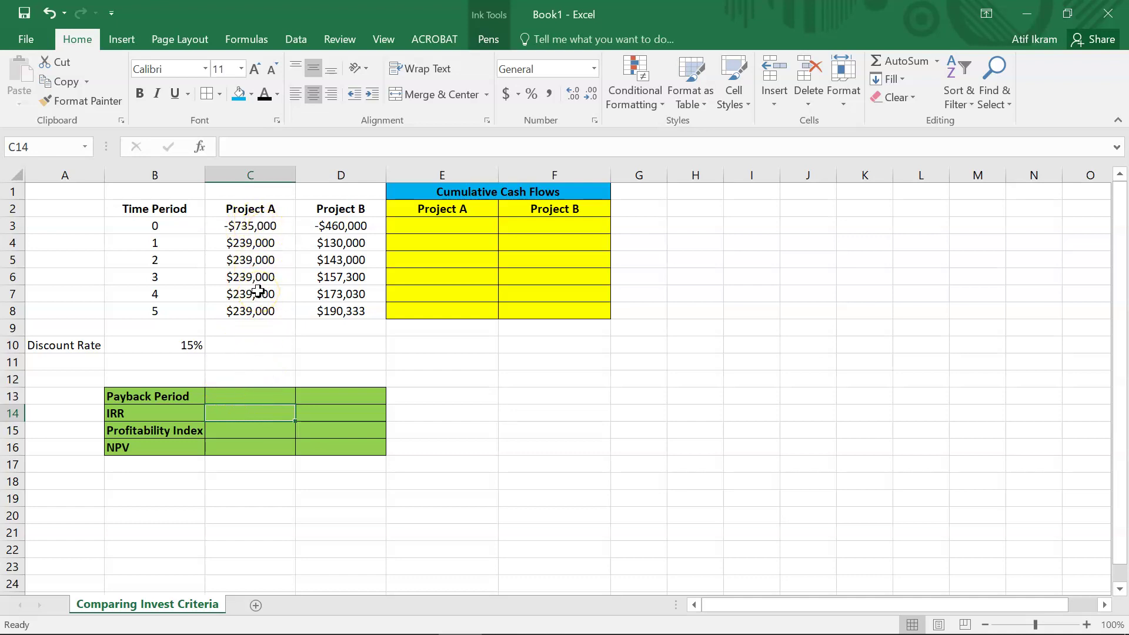
type("=")
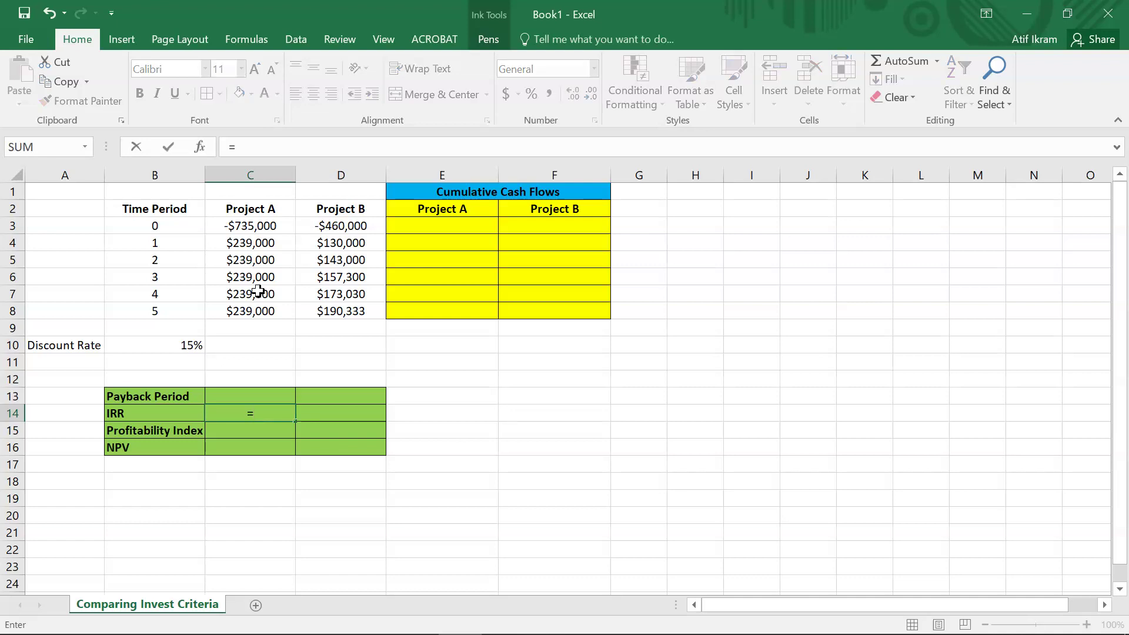
type("irr")
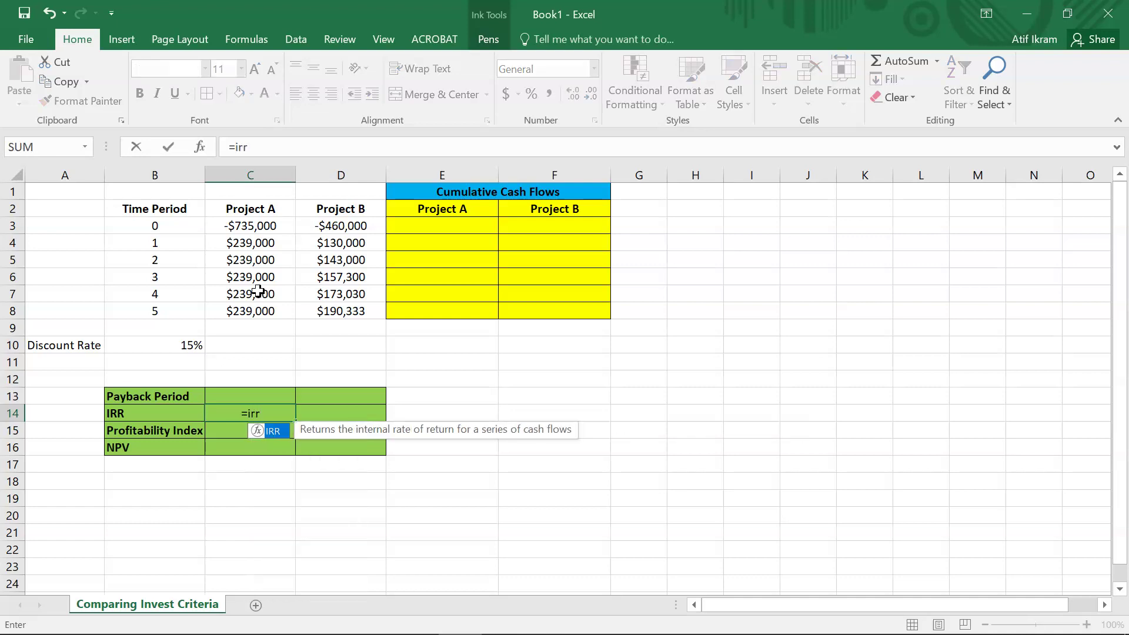
type("(")
key("Up")
key("Up")
key("Up")
key("Up")
key("Up")
key("Up")
key("Up")
key("Up")
key("Up")
key("Up")
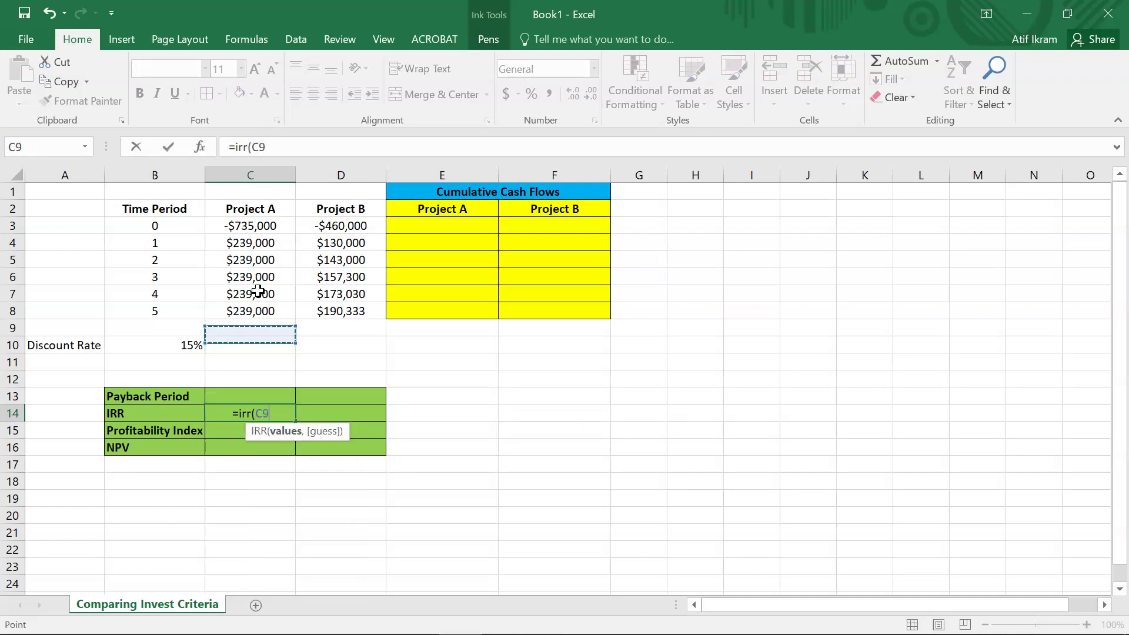
key("Up")
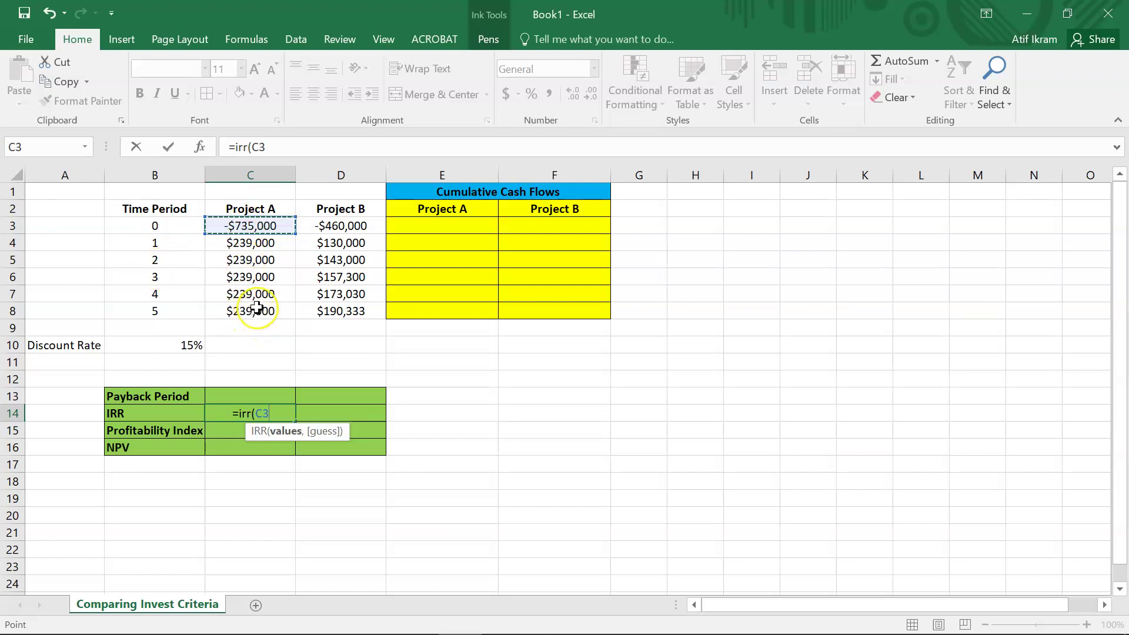
mouse_move(257, 307)
left_mouse_down()
mouse_move(257, 264)
mouse_move(257, 307)
left_mouse_up()
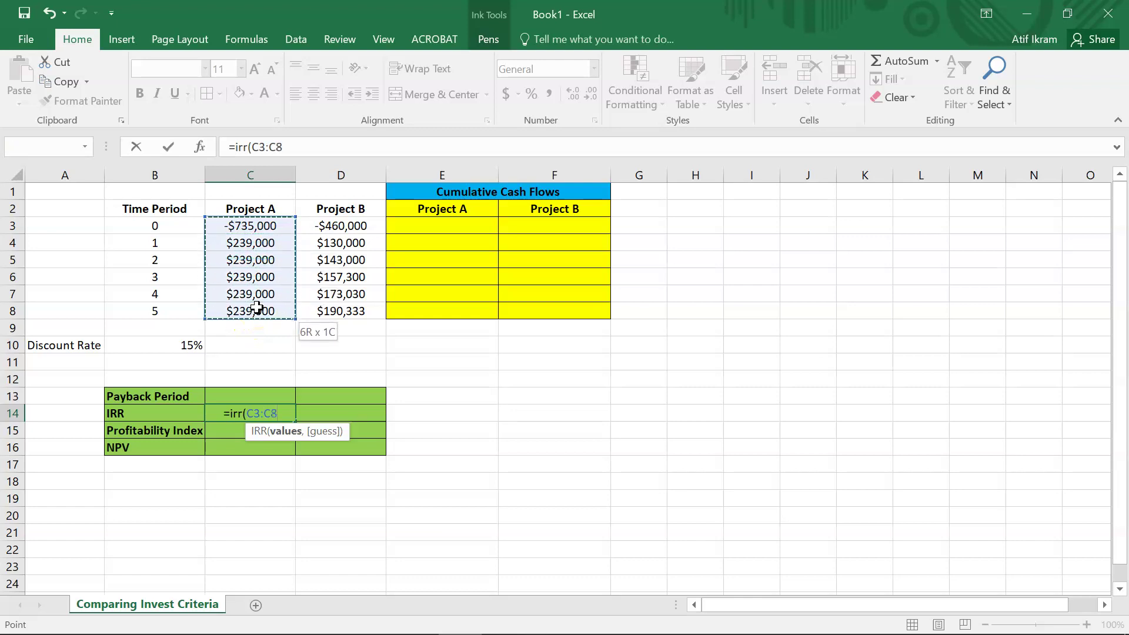
type(")")
key("Return")
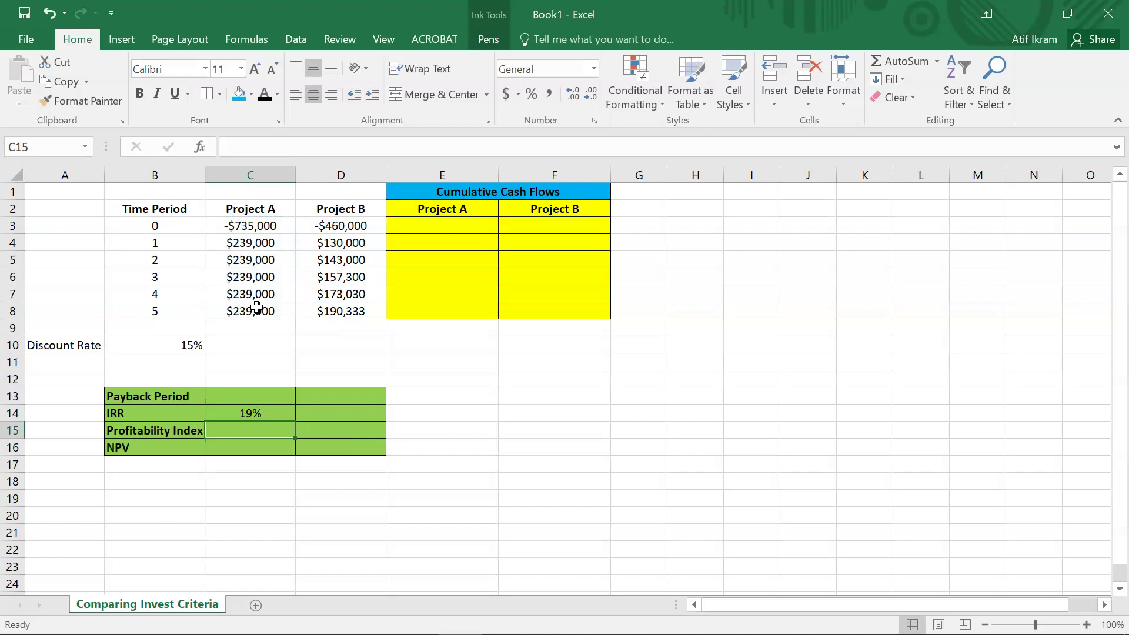
key("Up")
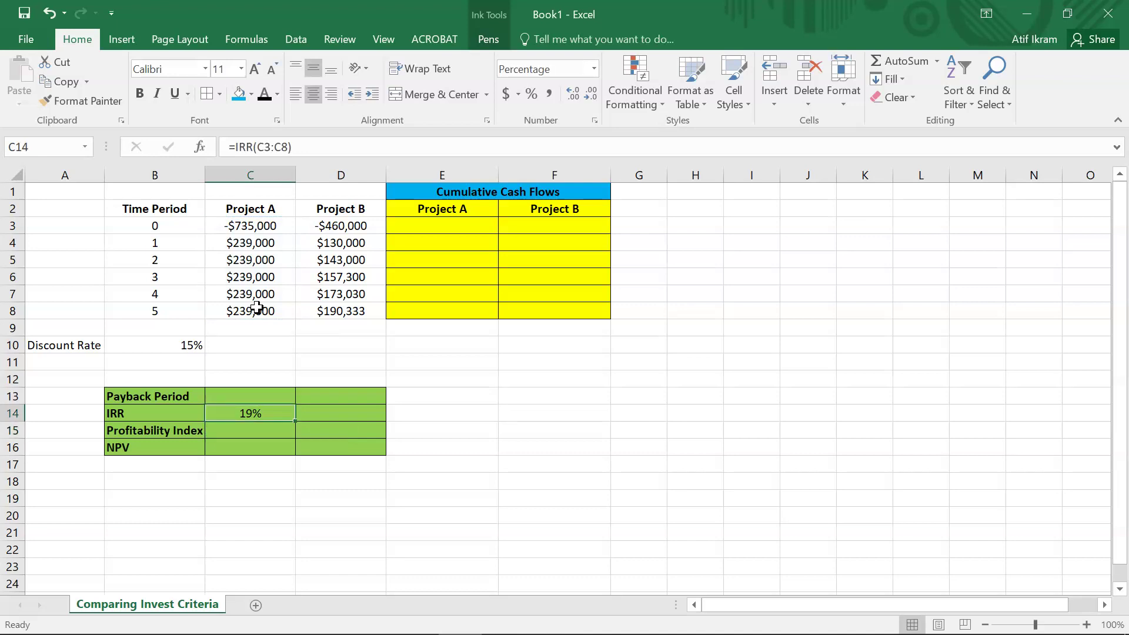
left_click(273, 415)
Step: Format C14 as a percentage with 2 decimal places, displaying 18.74%
right_click(252, 413)
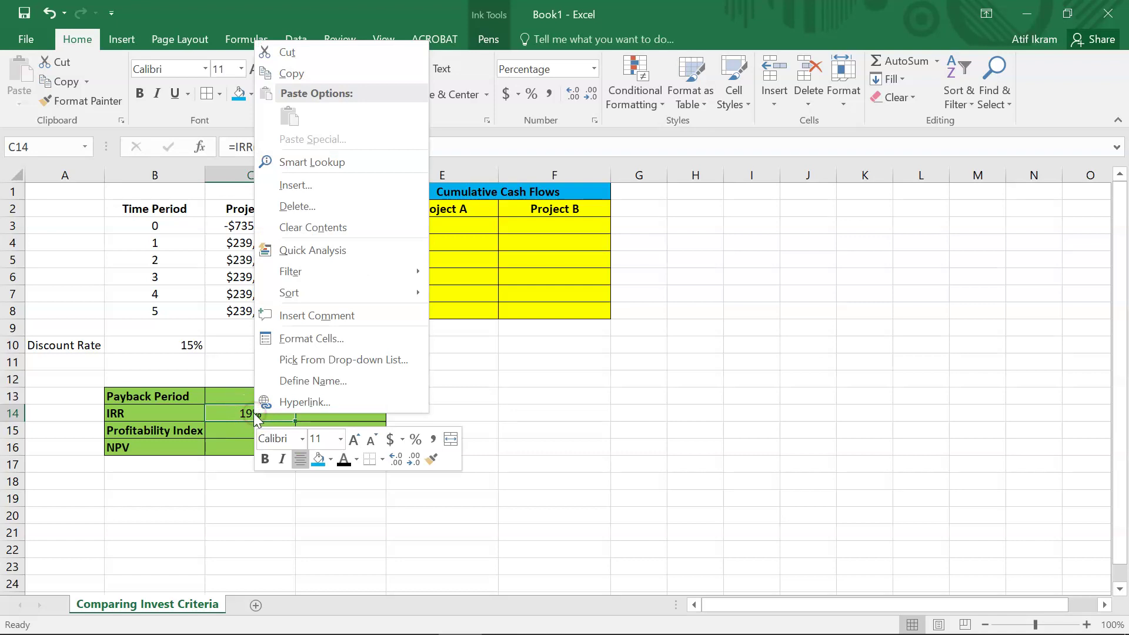
left_click(312, 339)
left_click(331, 233)
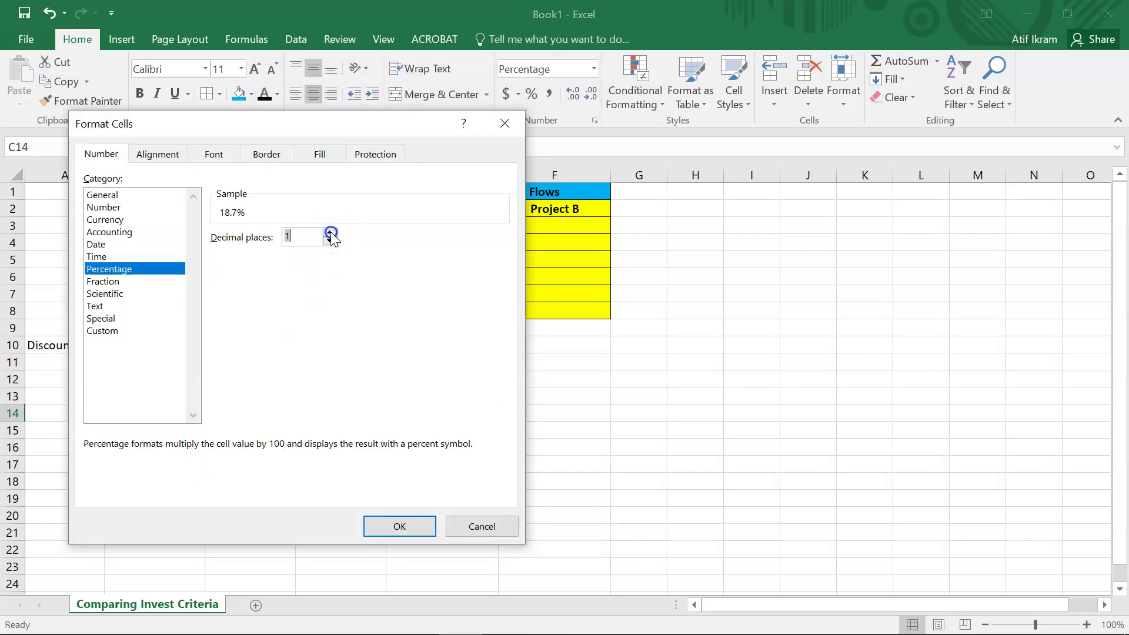
left_click(399, 527)
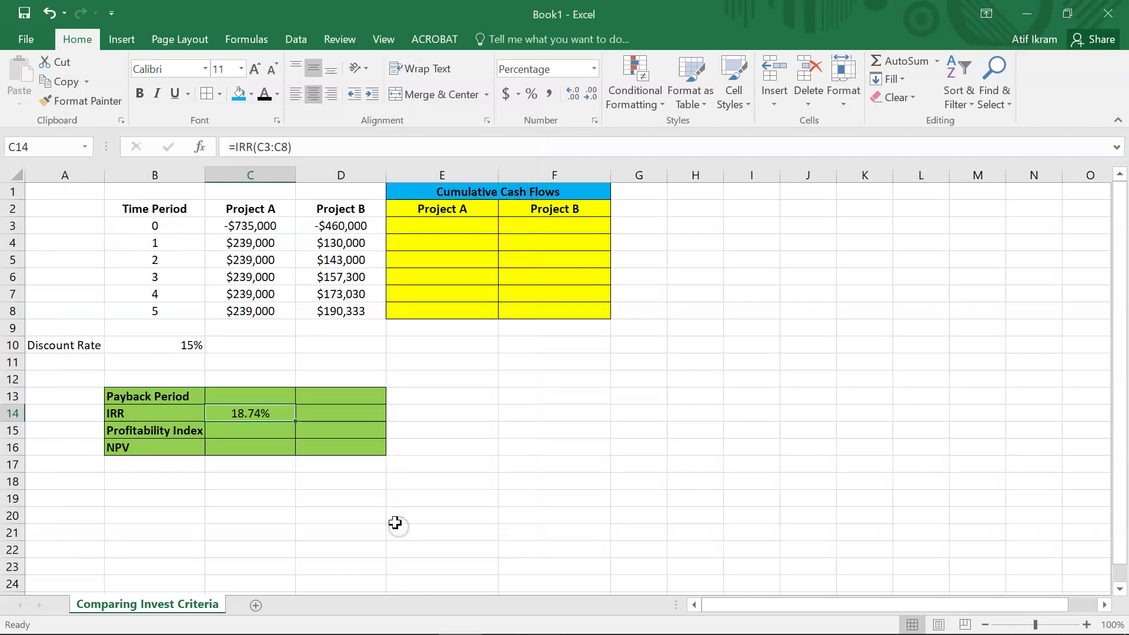
Step: Copy the IRR formula from C14 into D14 so Project B uses =IRR(D3:D8)
left_click(323, 414)
key("Left")
key("ctrl+c")
left_click(323, 413)
key("ctrl+v")
left_click(359, 416)
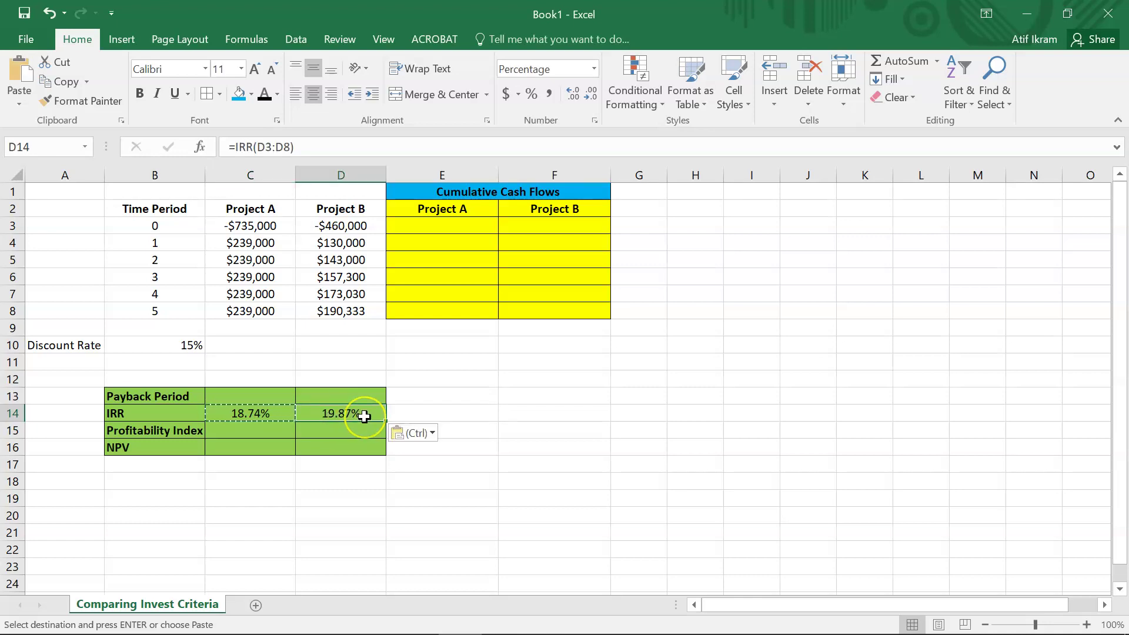
double_click(360, 417)
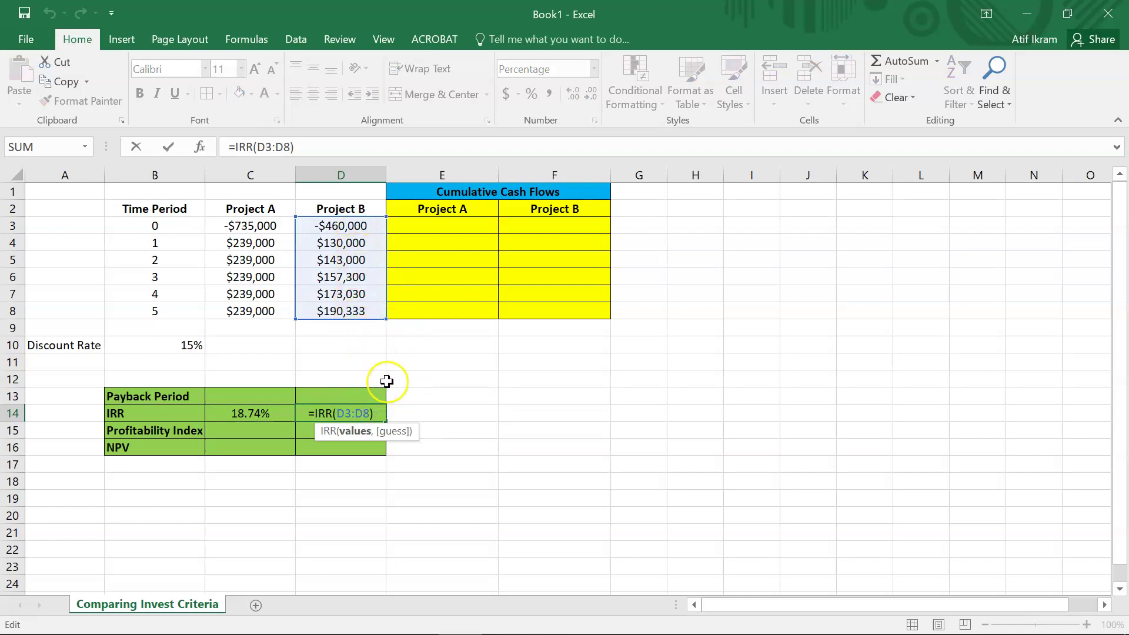
key("Escape")
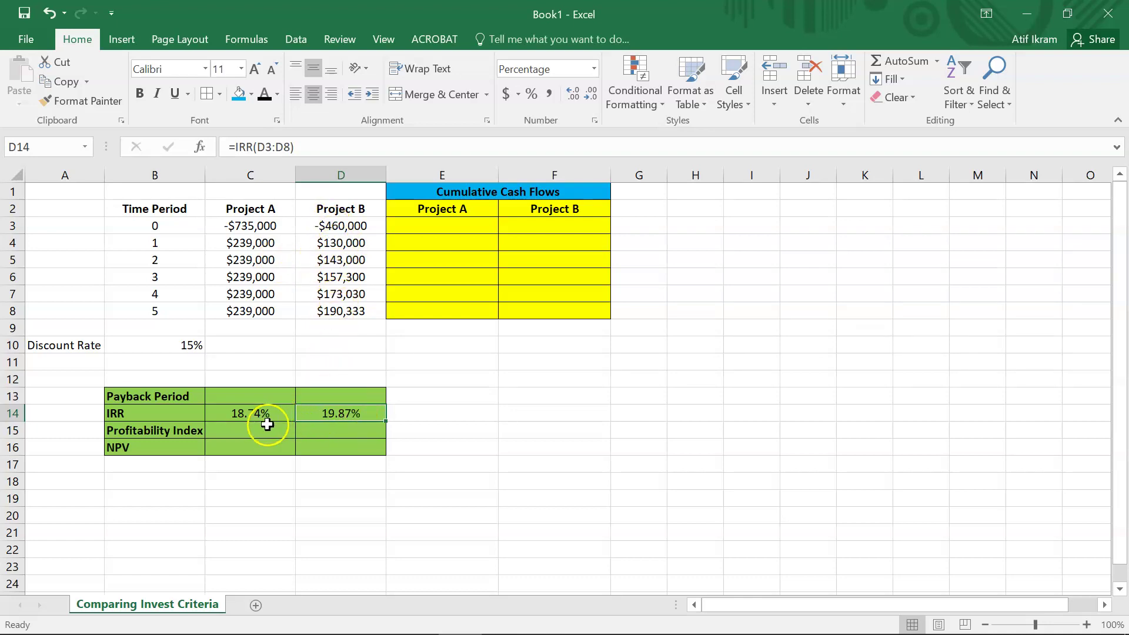
Step: Enter =NPV($B$10,C4:C8)+C3 in C16 for Project A's NPV of $66,165.07
left_click(249, 450)
type("=")
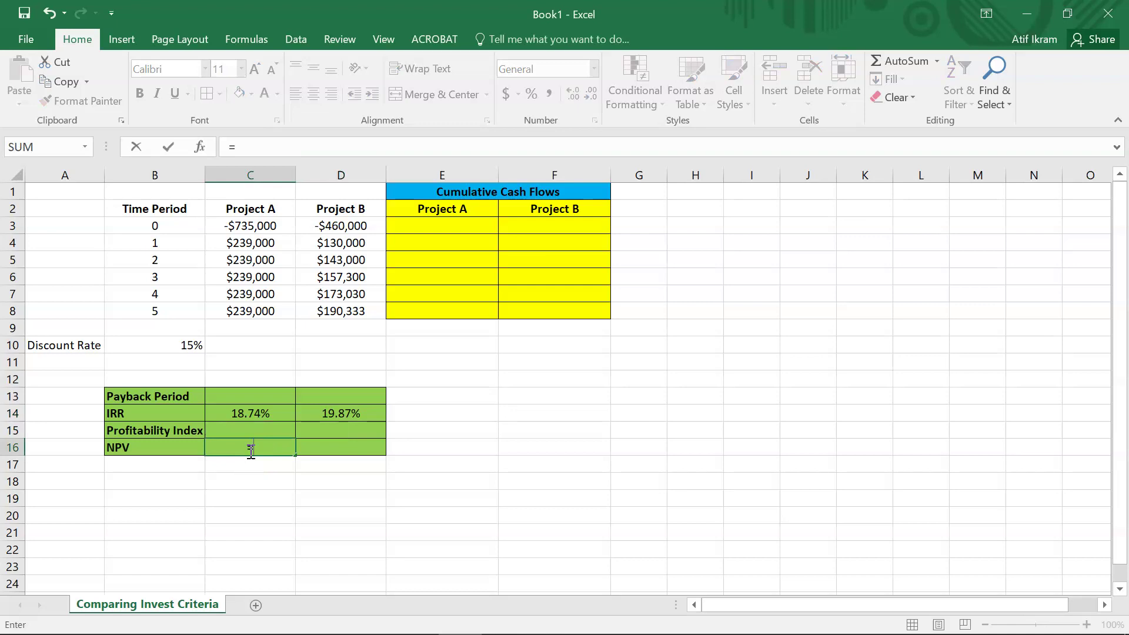
type("npv")
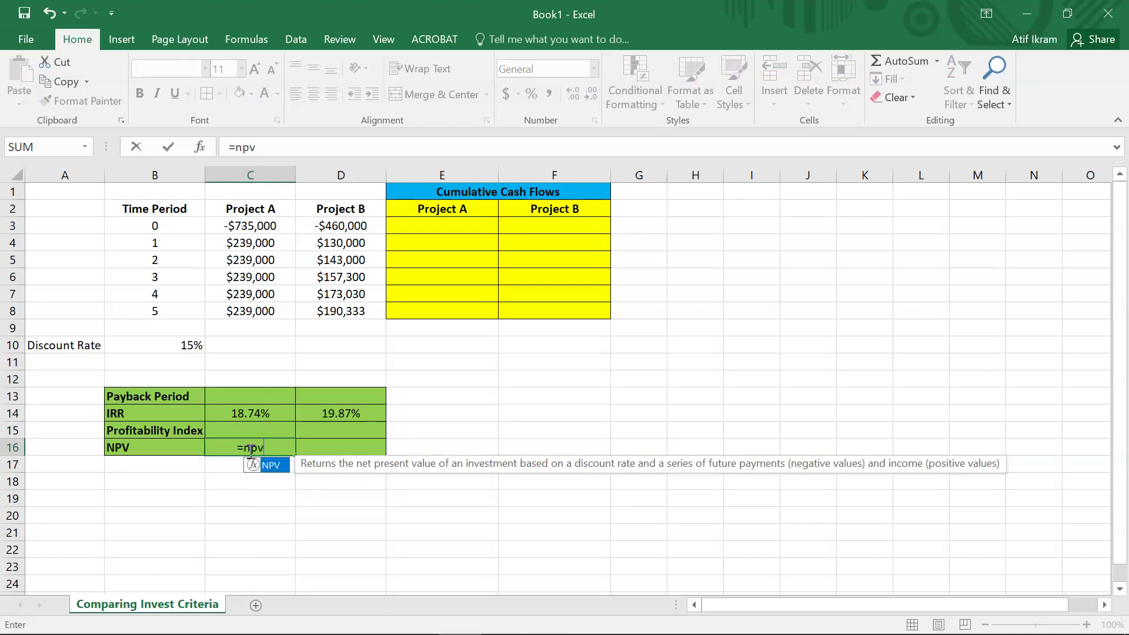
type("(")
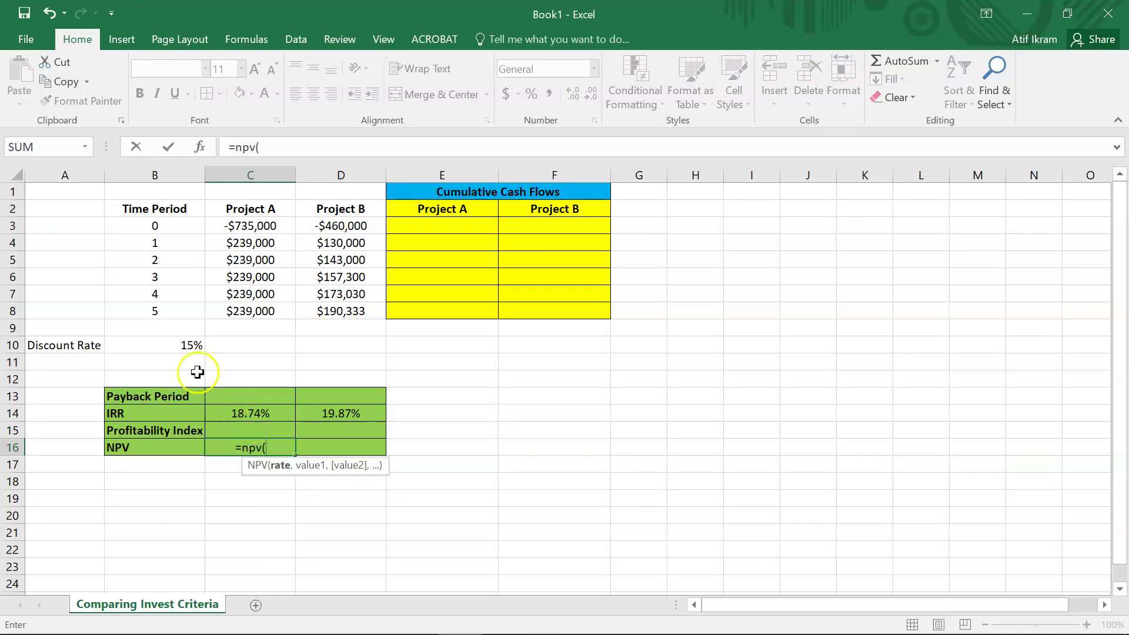
left_click(187, 346)
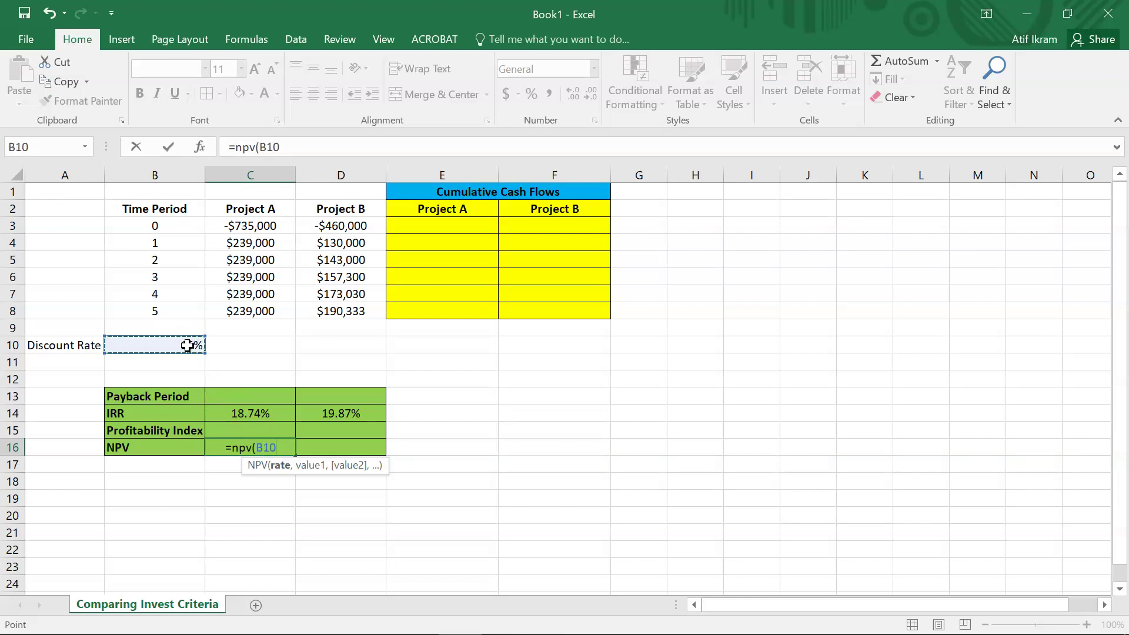
key("F4")
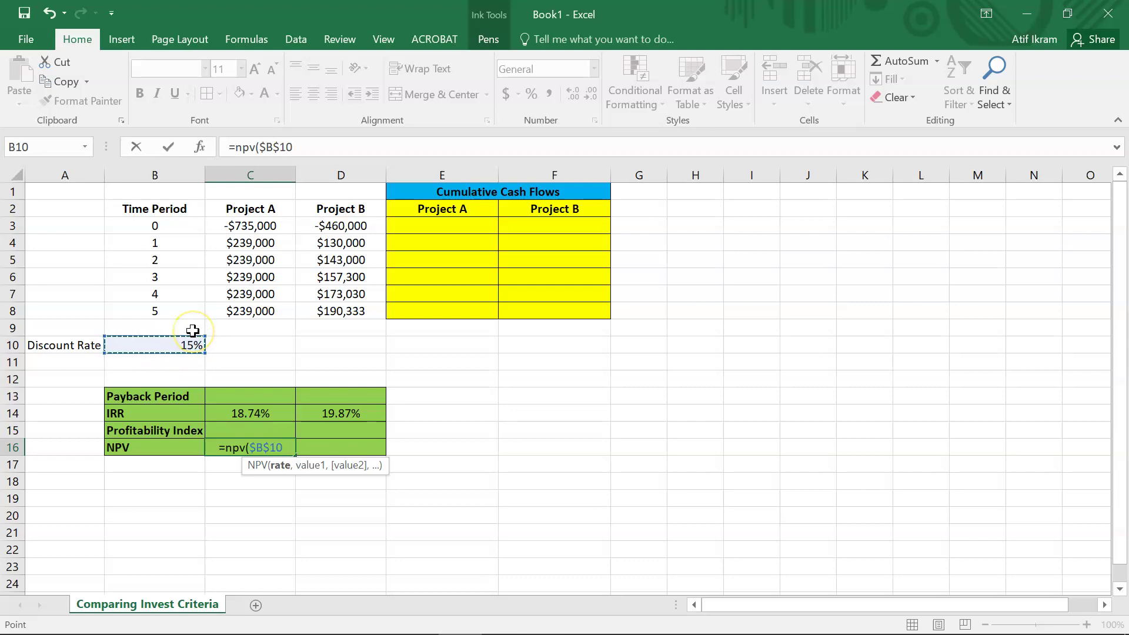
type(",")
key("Up")
key("Up")
key("Up")
key("Up")
key("Up")
key("Up")
key("Up")
key("Up")
key("Up")
key("Up")
key("Up")
key("Up")
key("Up")
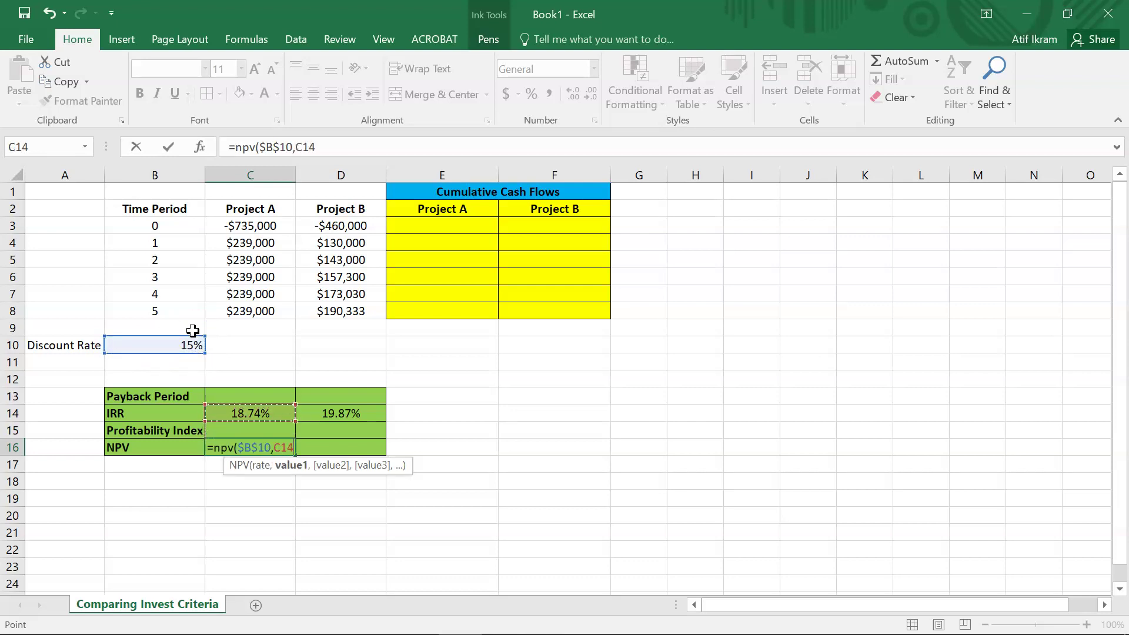
key("Down")
key("shift+Down")
key("shift+Down")
key("shift+Down")
key("shift+Down")
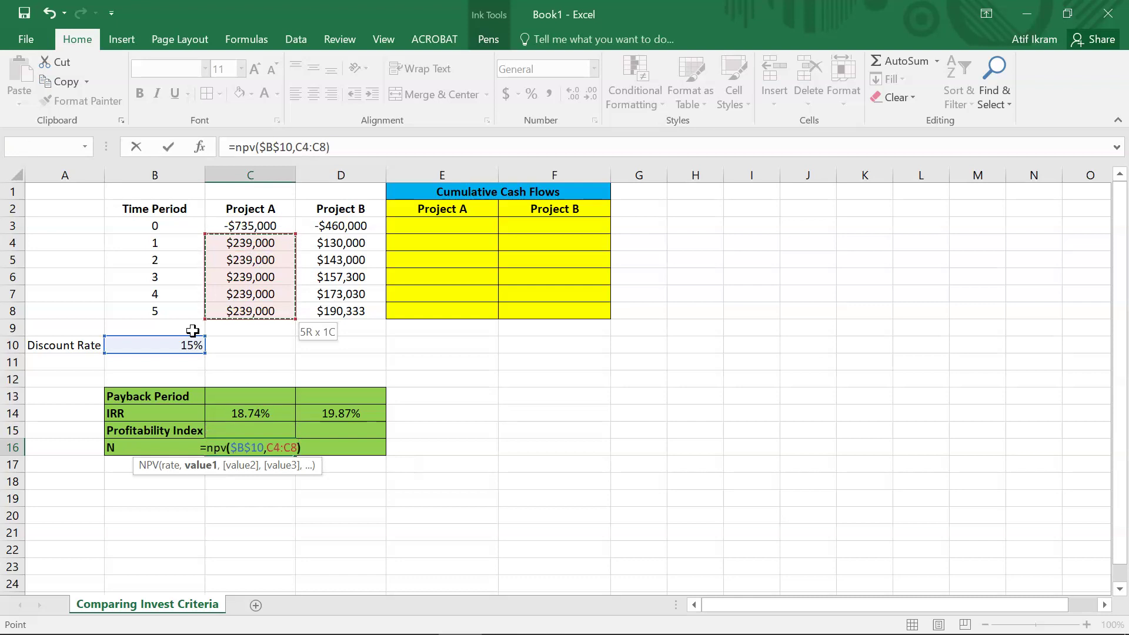
type(")+")
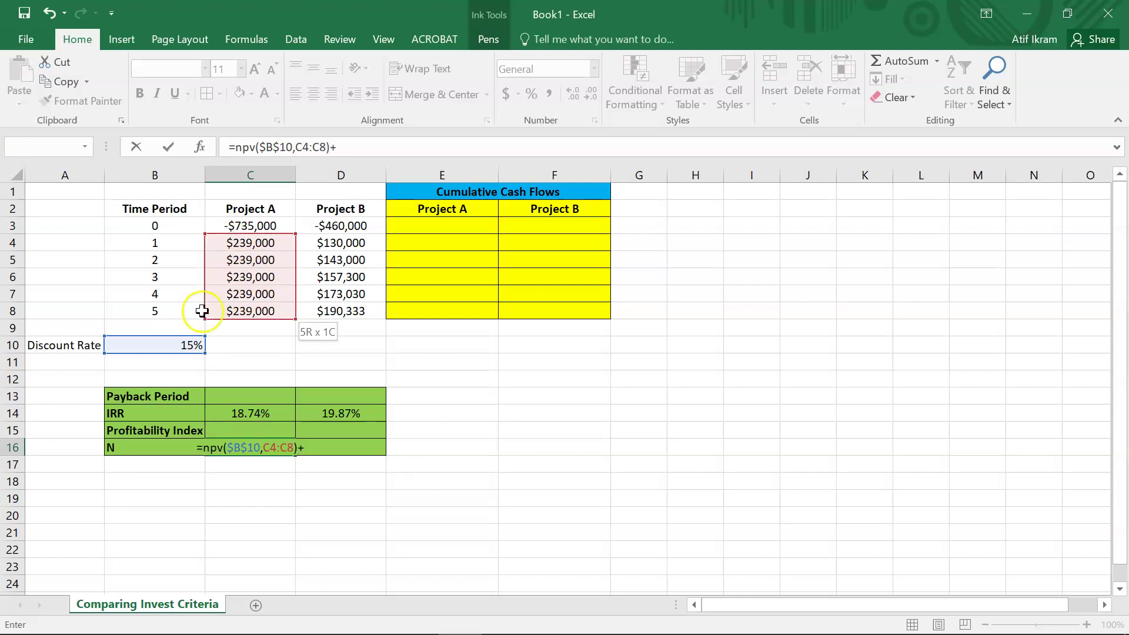
left_click(248, 225)
key("Return")
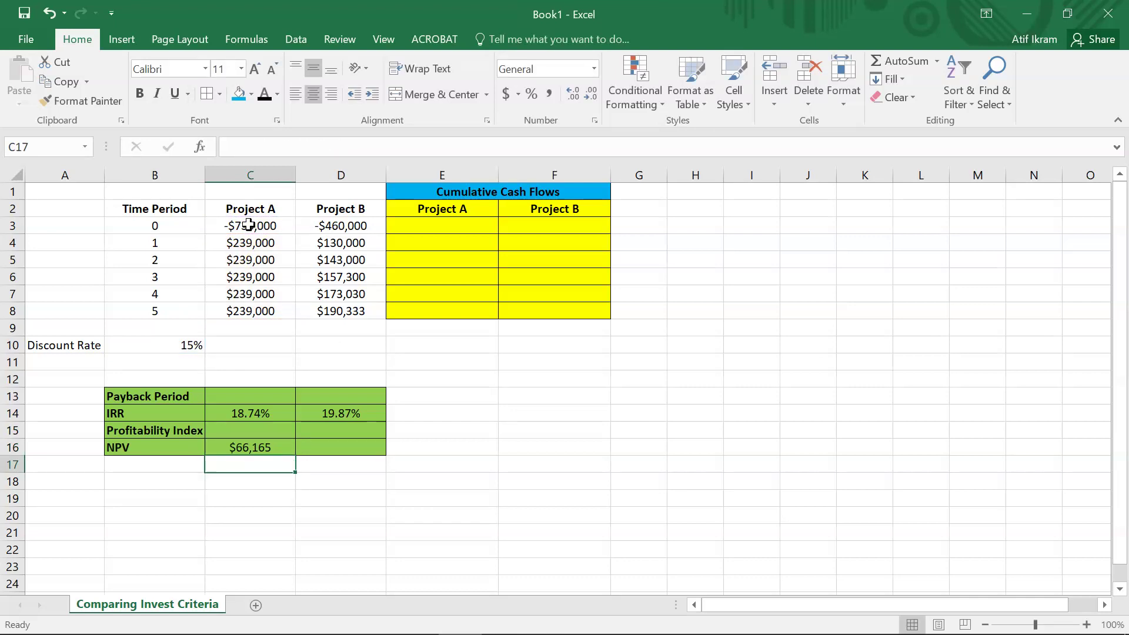
Step: Copy the NPV formula into D16, giving Project B's NPV of $58,158.93
key("Up")
key("ctrl+c")
key("Right")
key("ctrl+v")
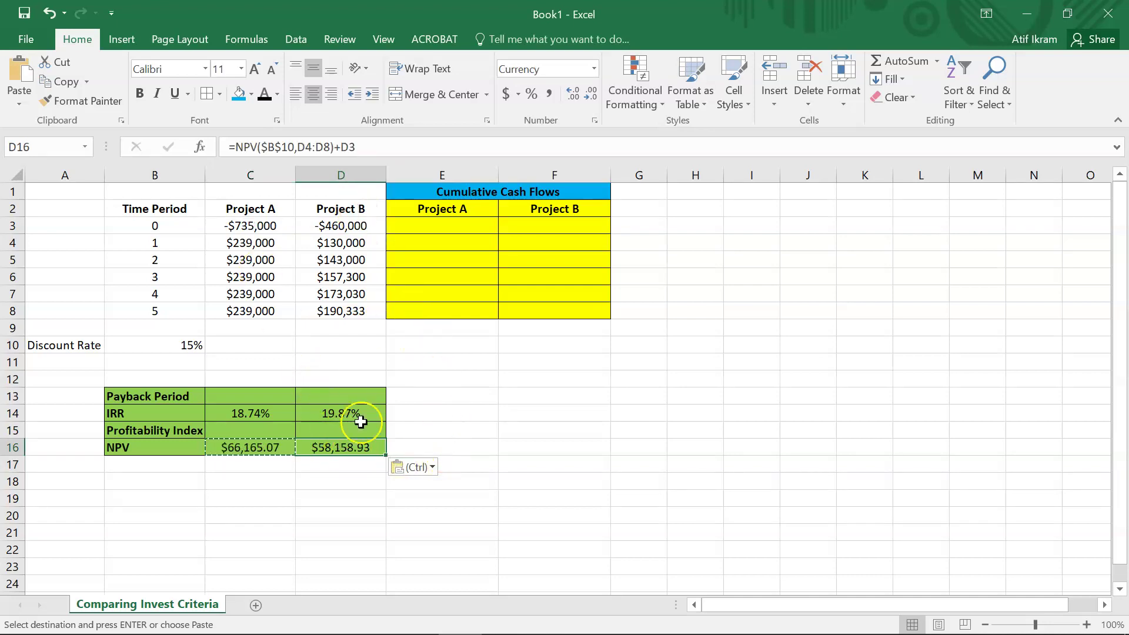
double_click(346, 448)
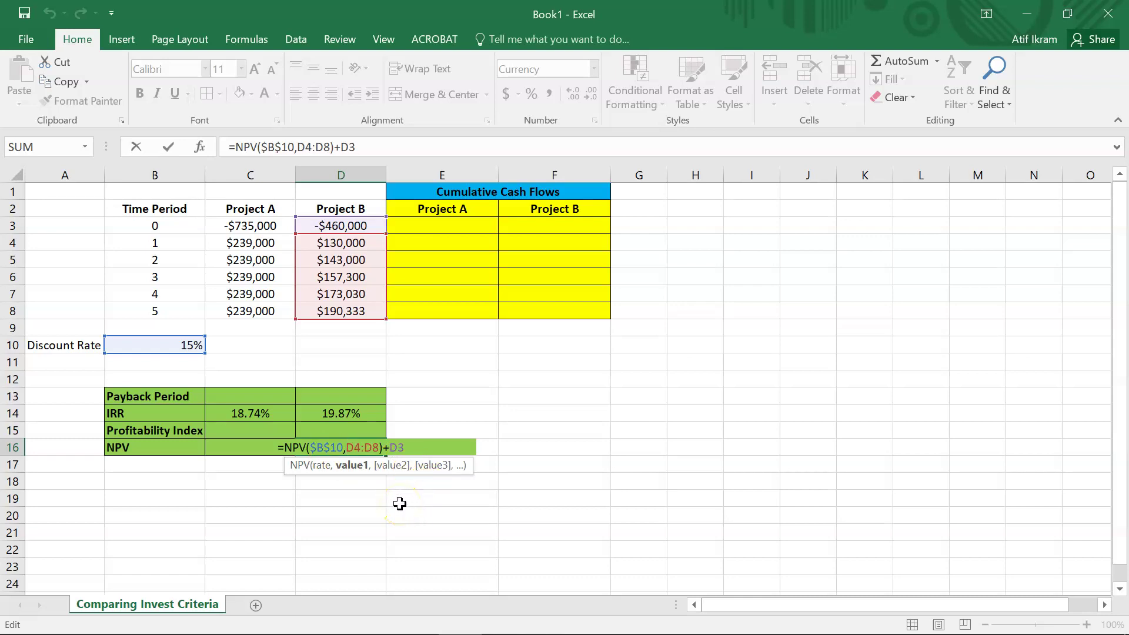
key("ctrl+Return")
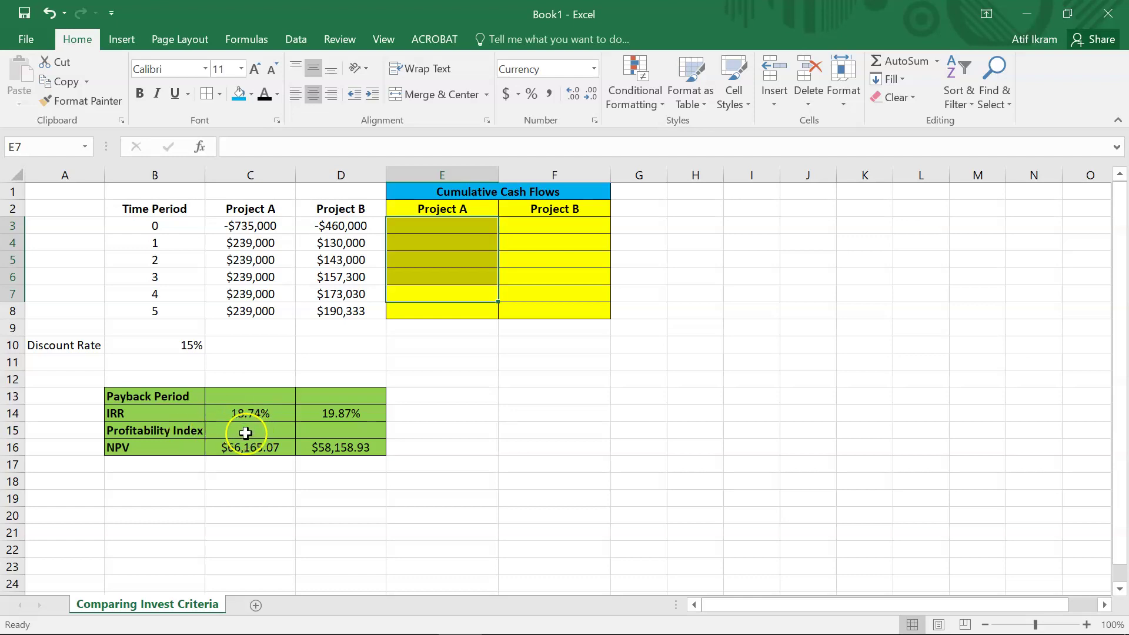
Step: Enter =NPV($B$10,C4:C8)/(-1*C3) in C15 for Project A's profitability index of $1.09
left_click(246, 431)
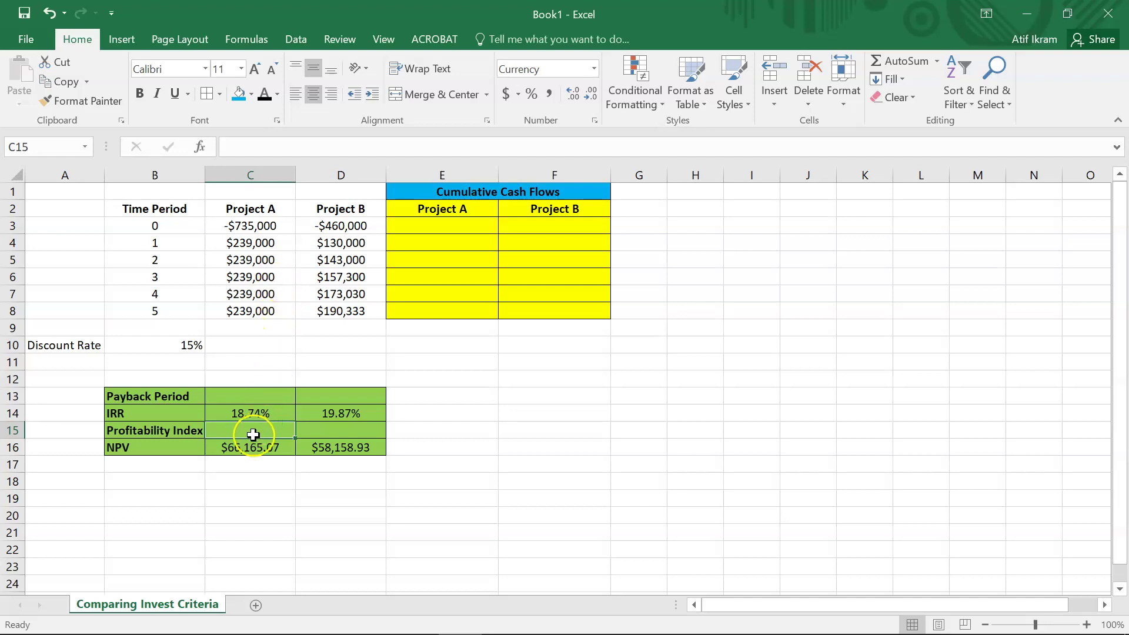
type("=")
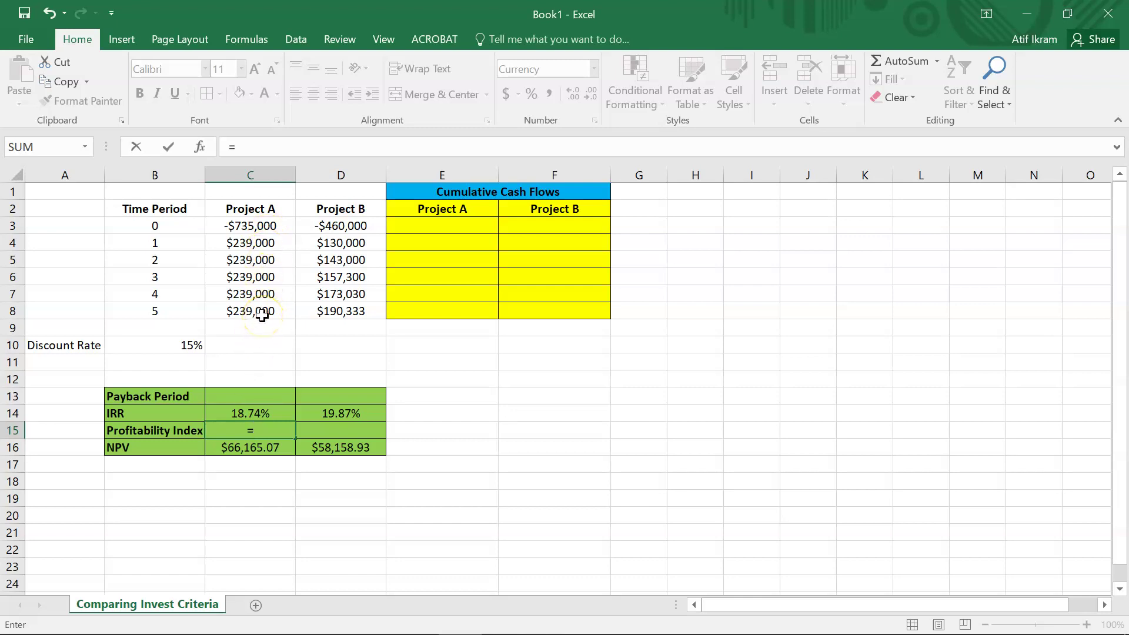
type("npv")
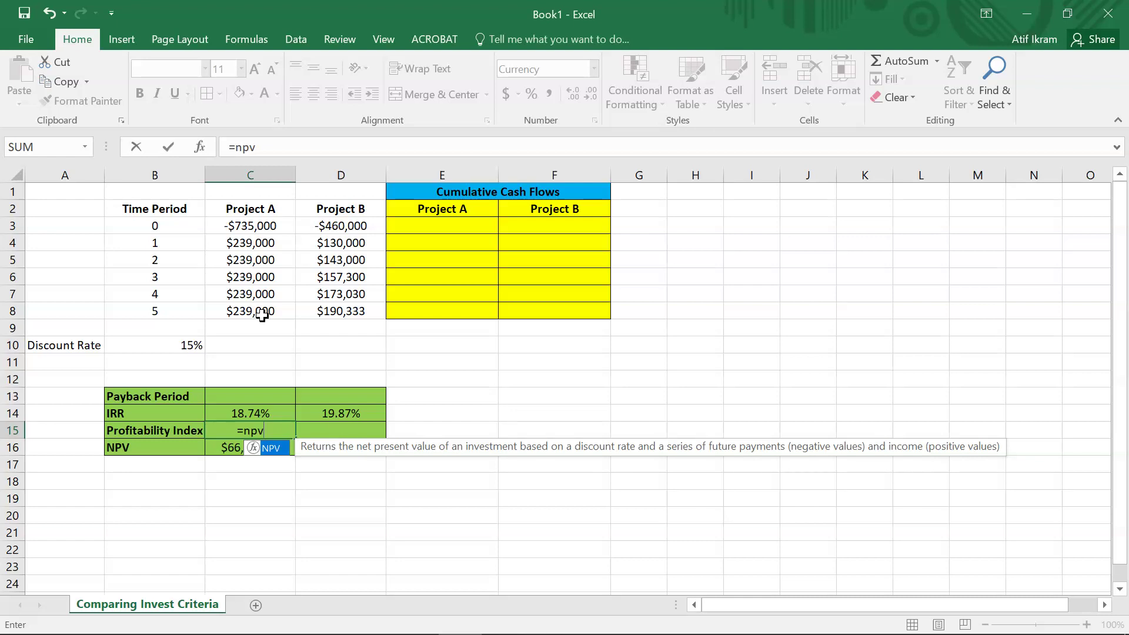
type("(")
left_click(184, 345)
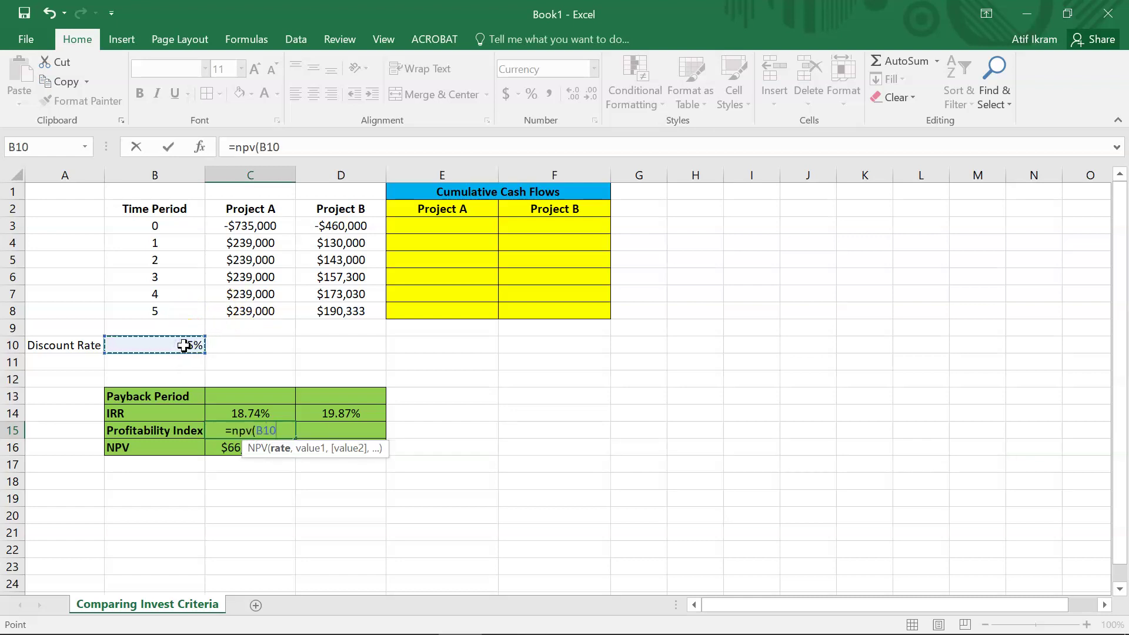
key("F4")
type(",")
left_click_drag(250, 243, 251, 311)
type(")")
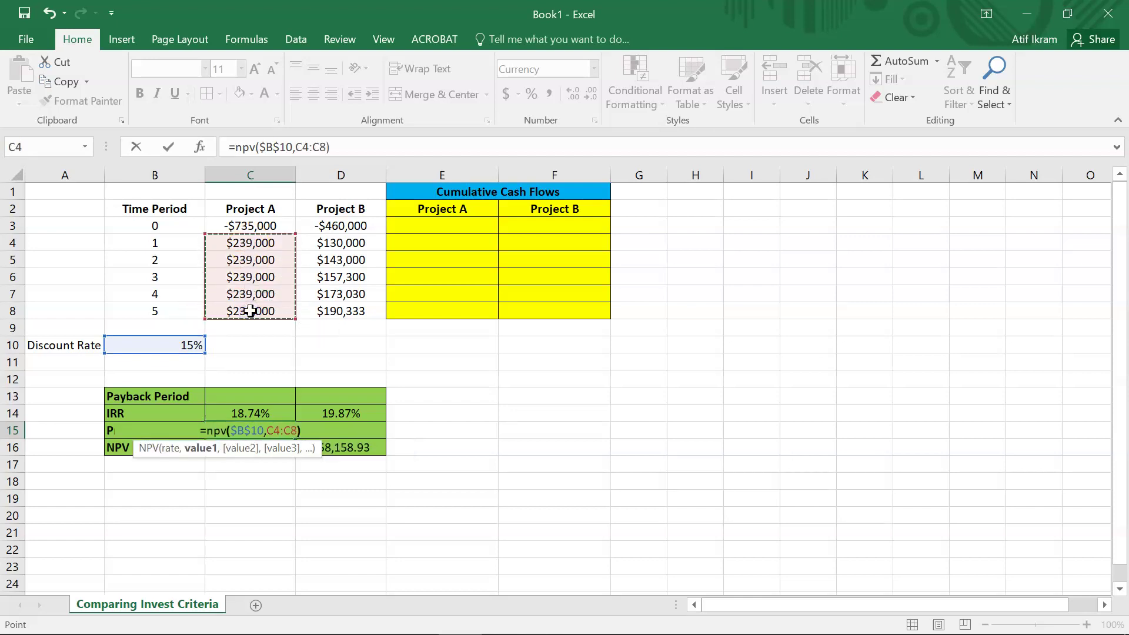
type("/")
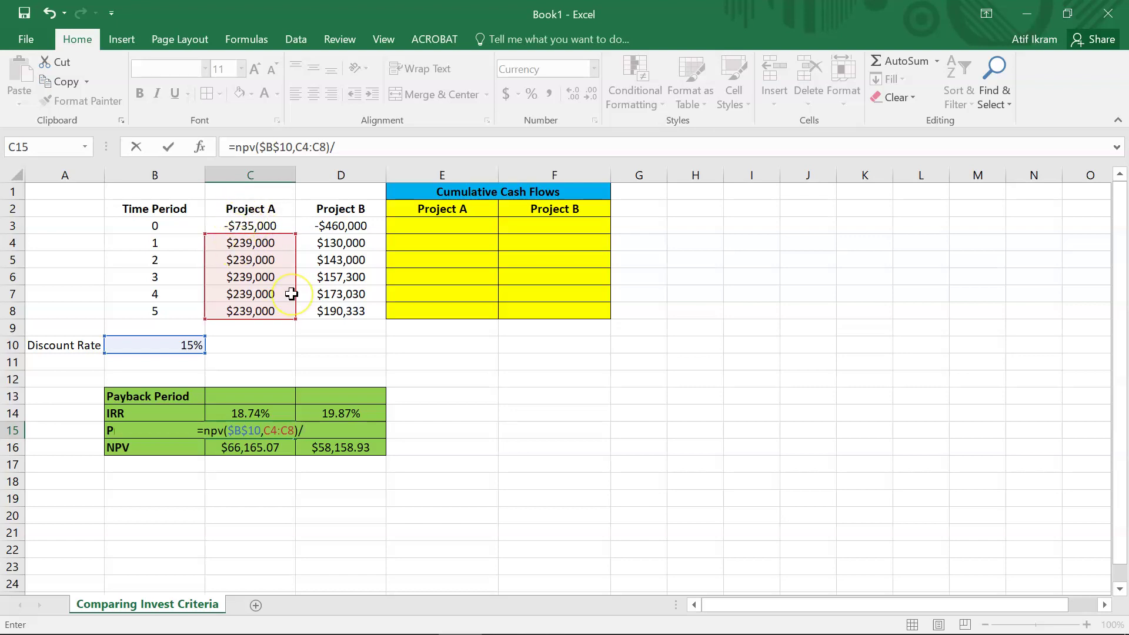
type("(")
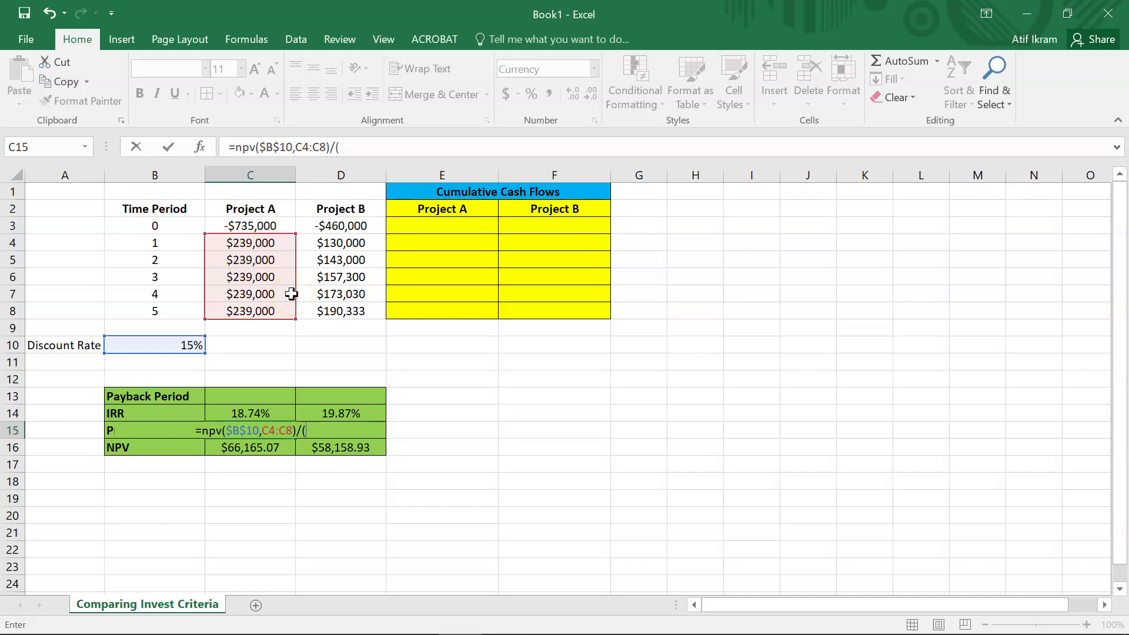
type("-1*")
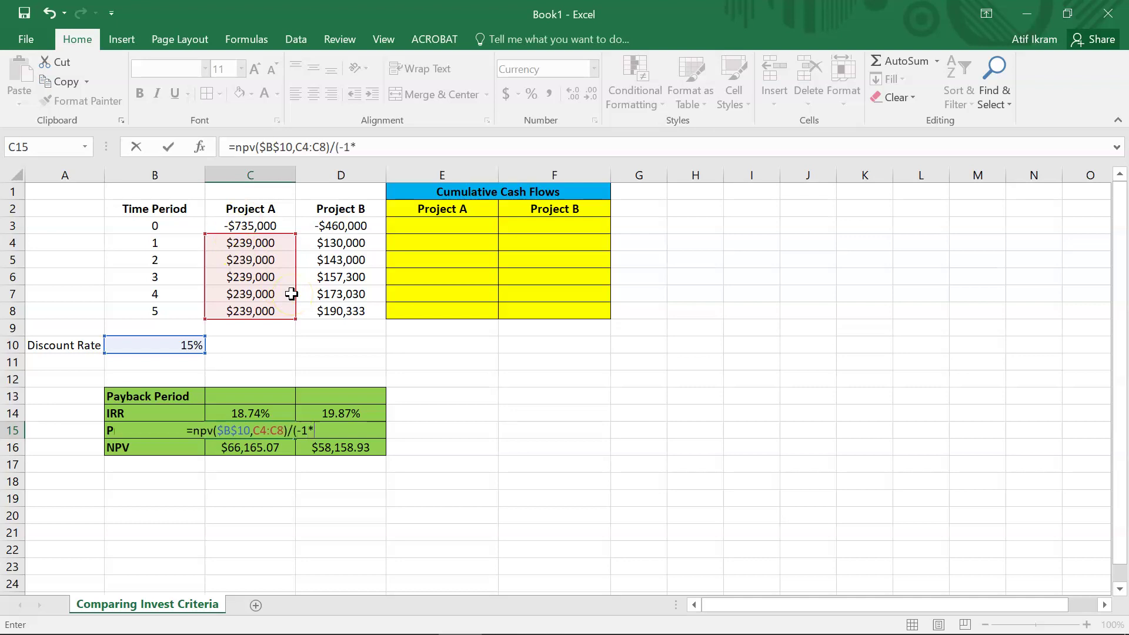
left_click(260, 227)
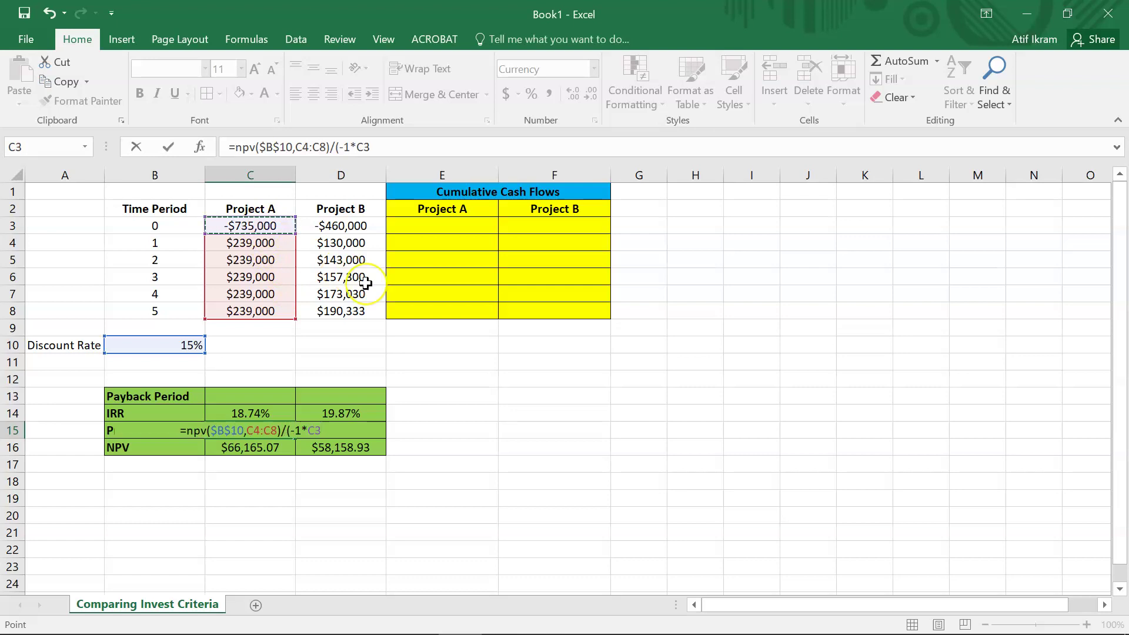
type(")")
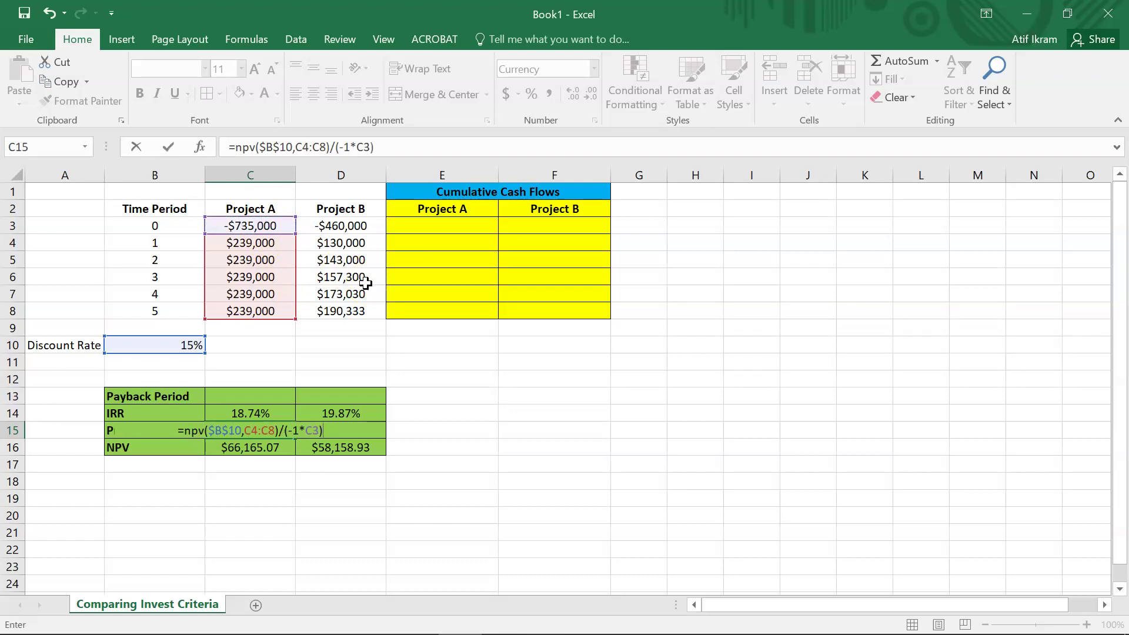
key("Return")
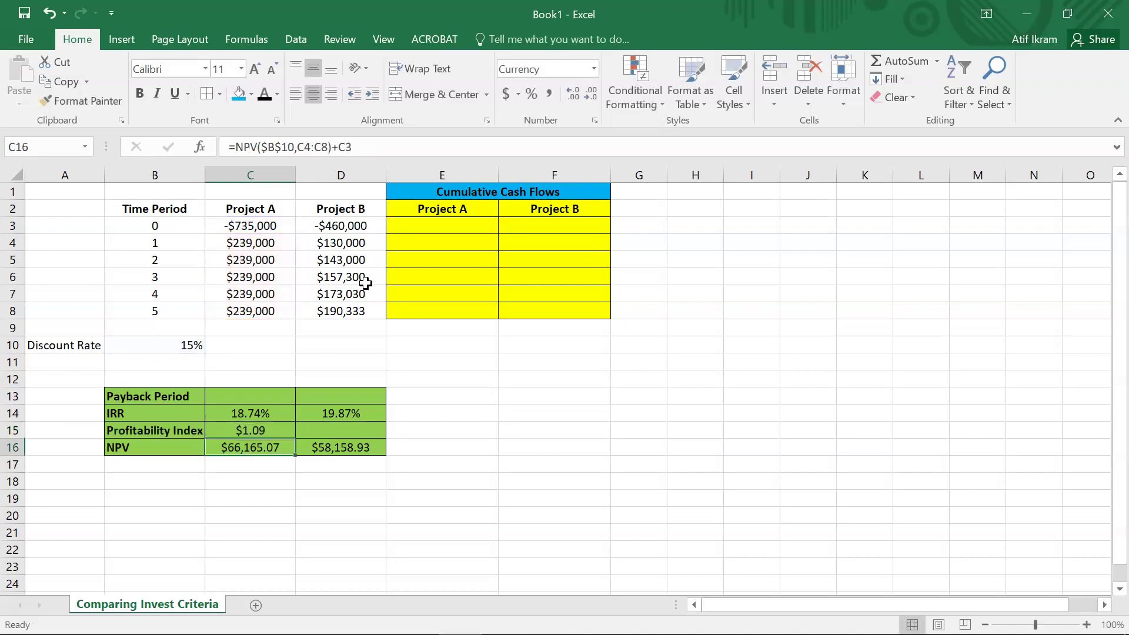
Step: Copy the profitability index formula into D15, giving Project B $1.13
key("Up")
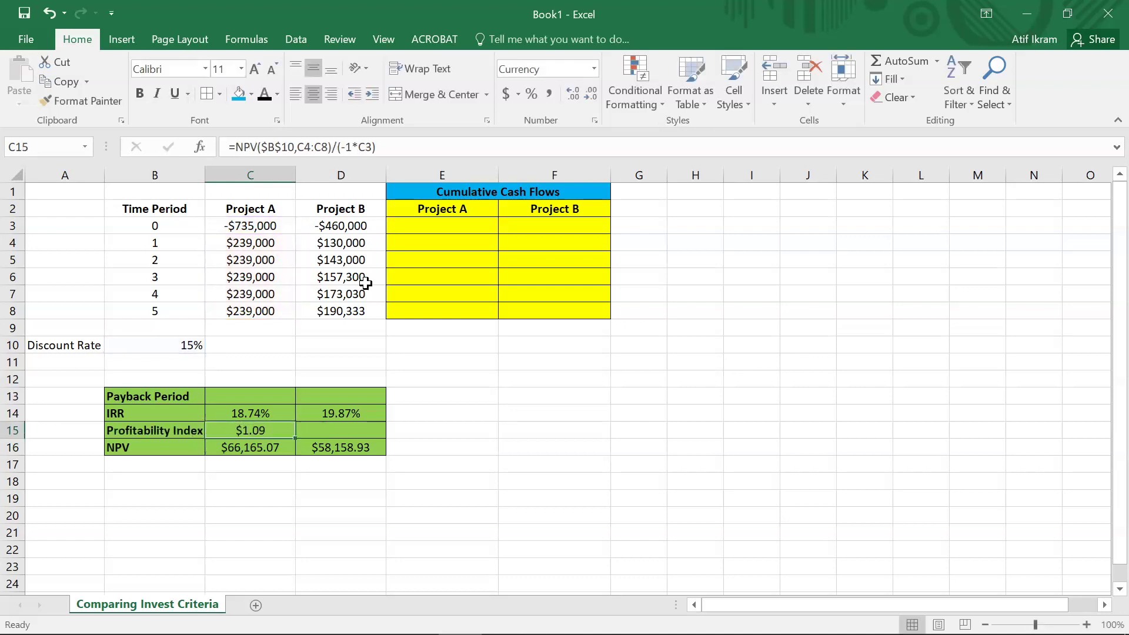
key("ctrl+c")
key("Right")
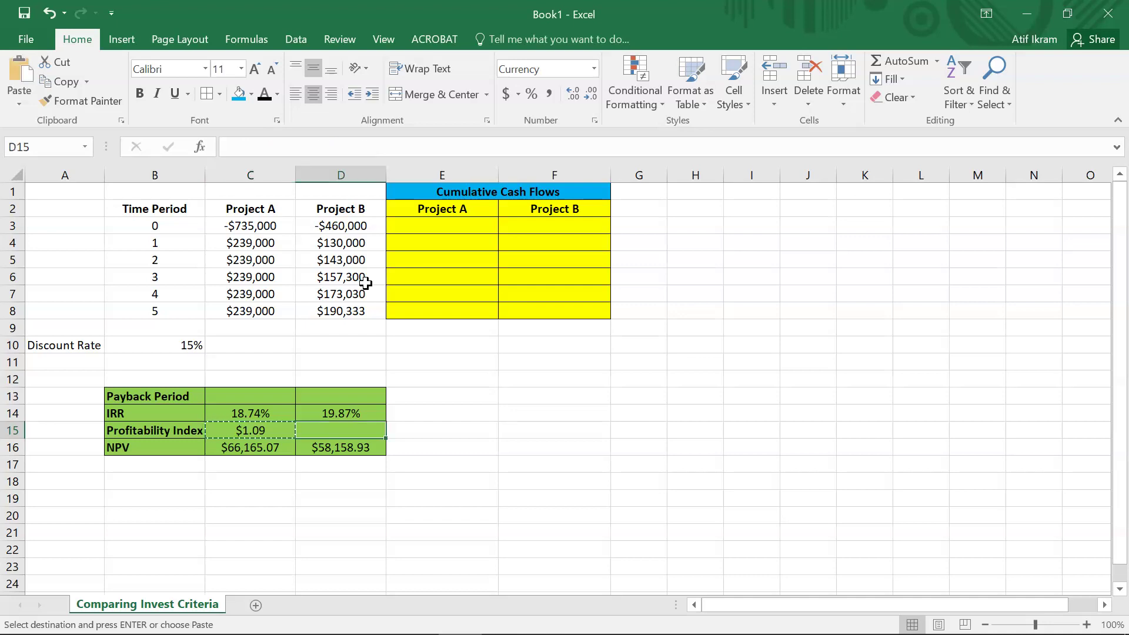
key("ctrl+v")
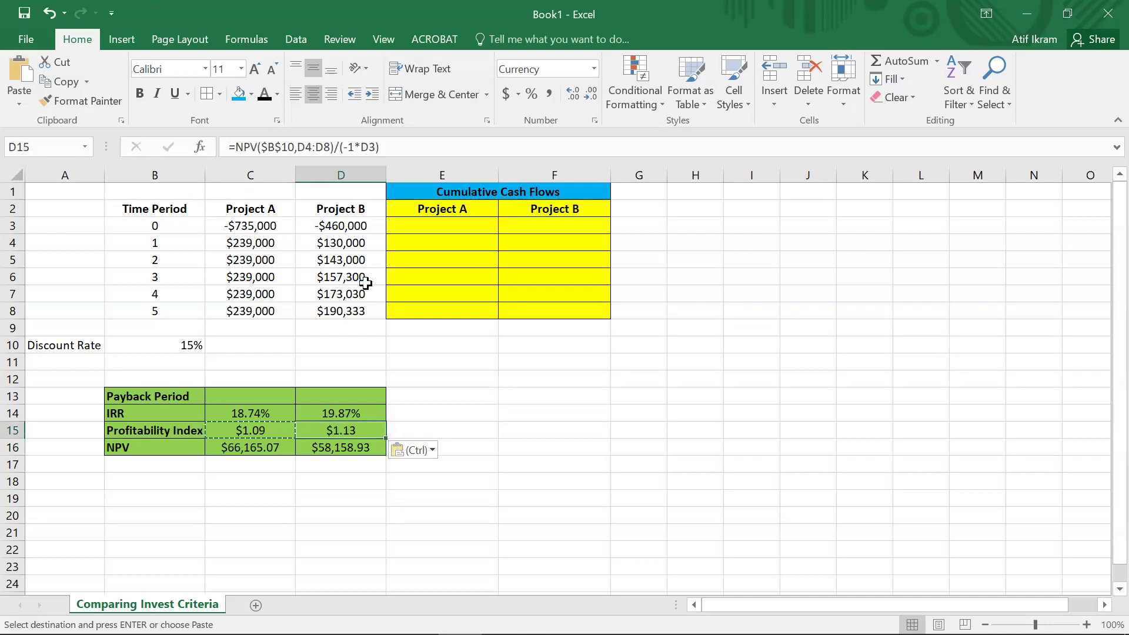
double_click(351, 430)
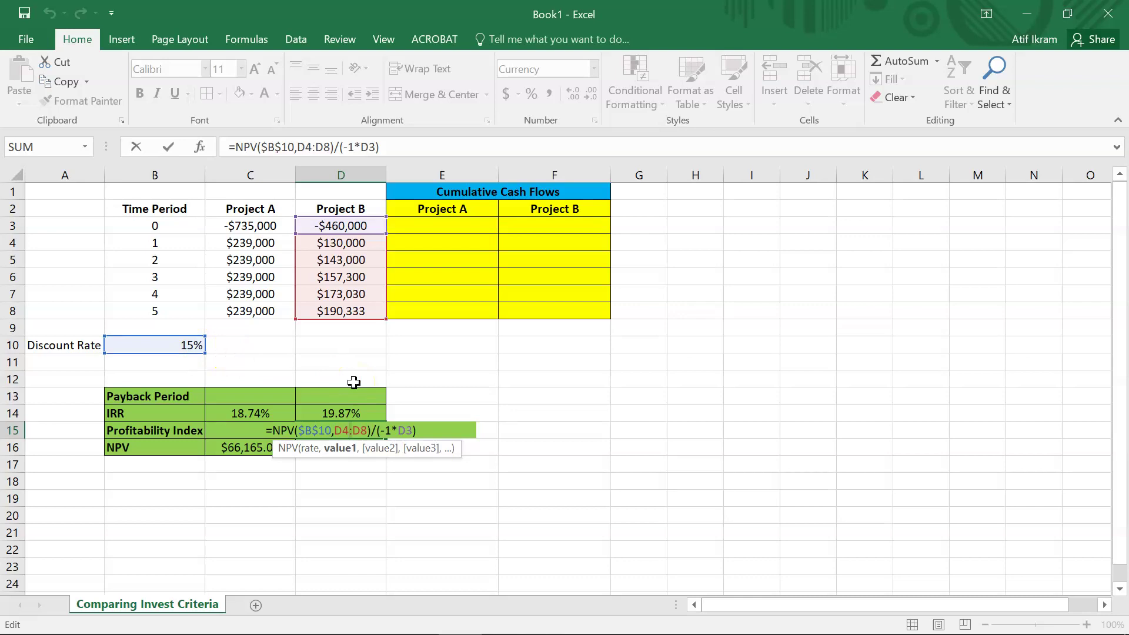
key("ctrl+Return")
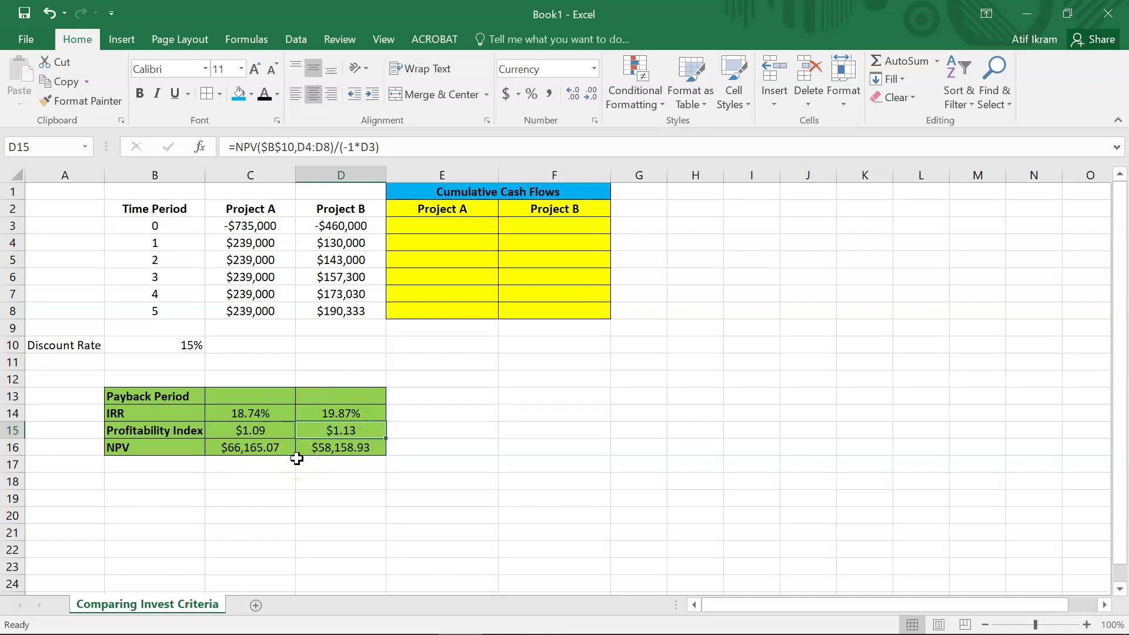
left_click(267, 452)
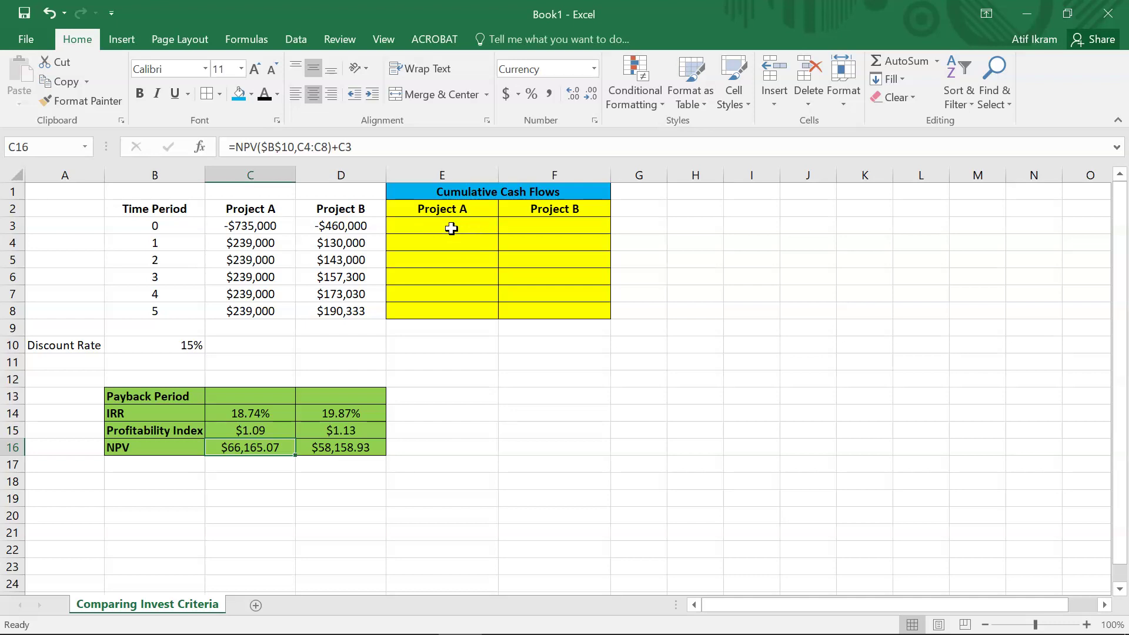
Step: Start Project A's cumulative cash flow with E3 =C3 and E4 =C4+E3
left_click(451, 228)
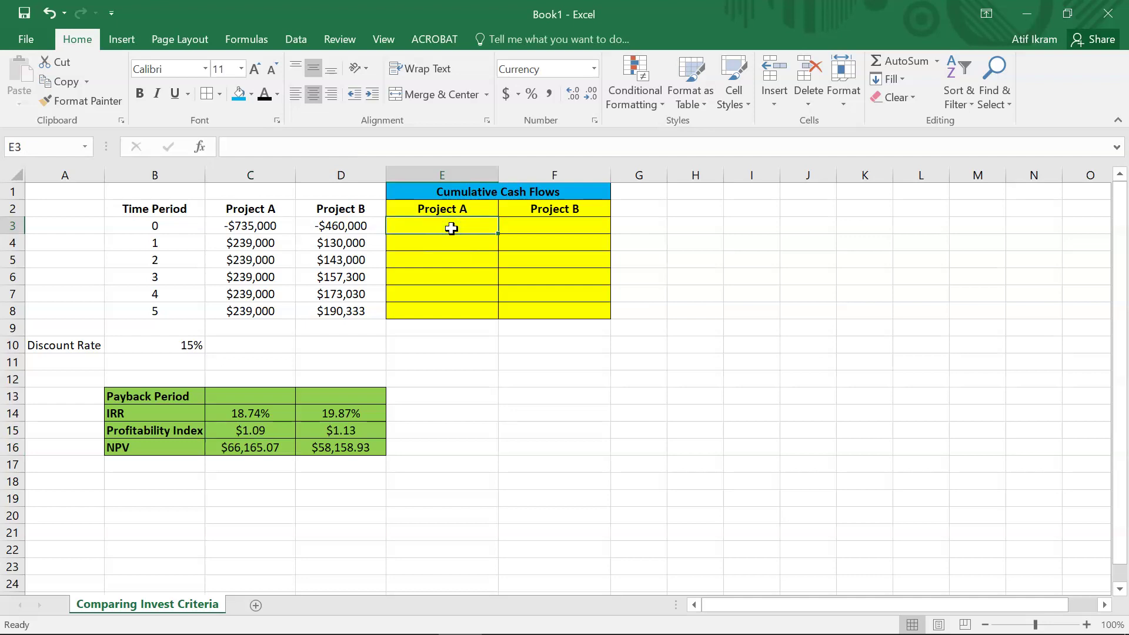
type("=")
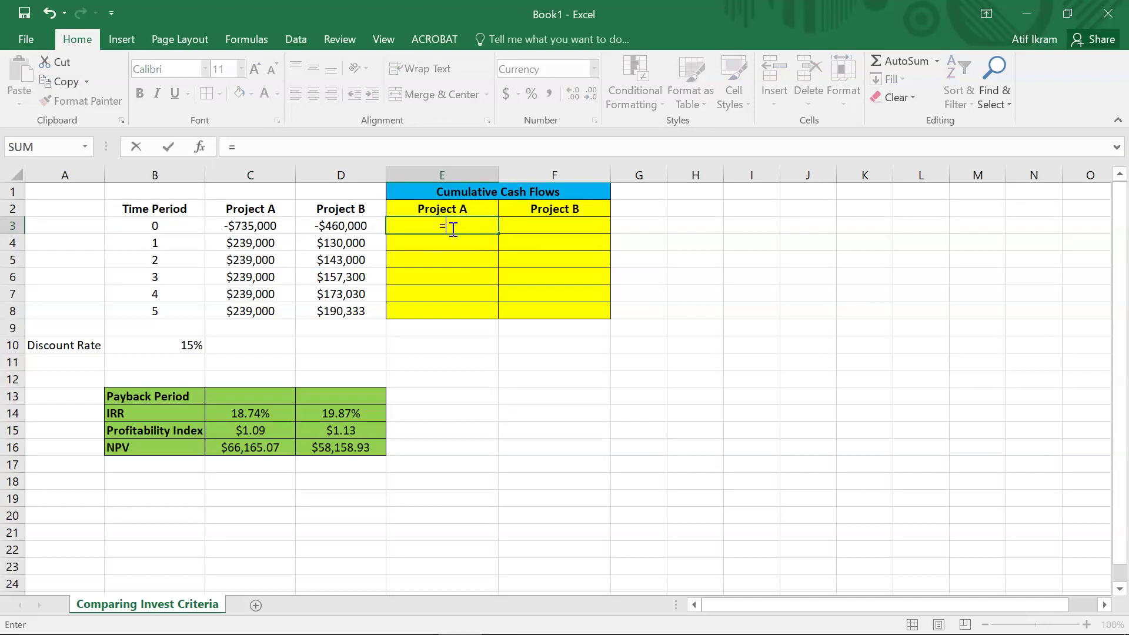
left_click(243, 226)
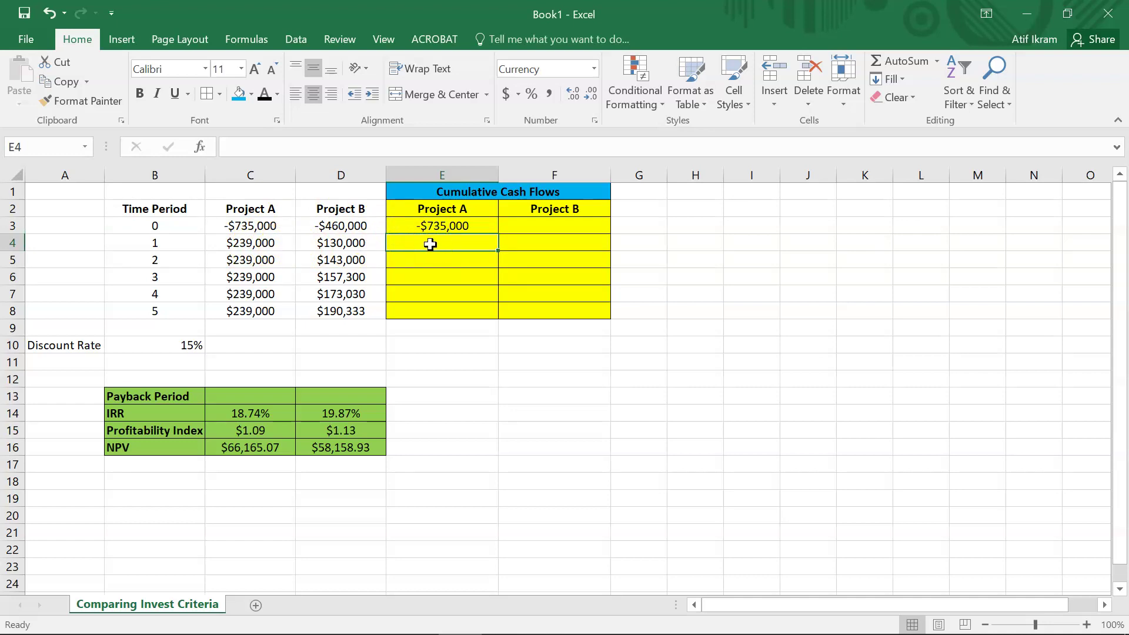
type("=")
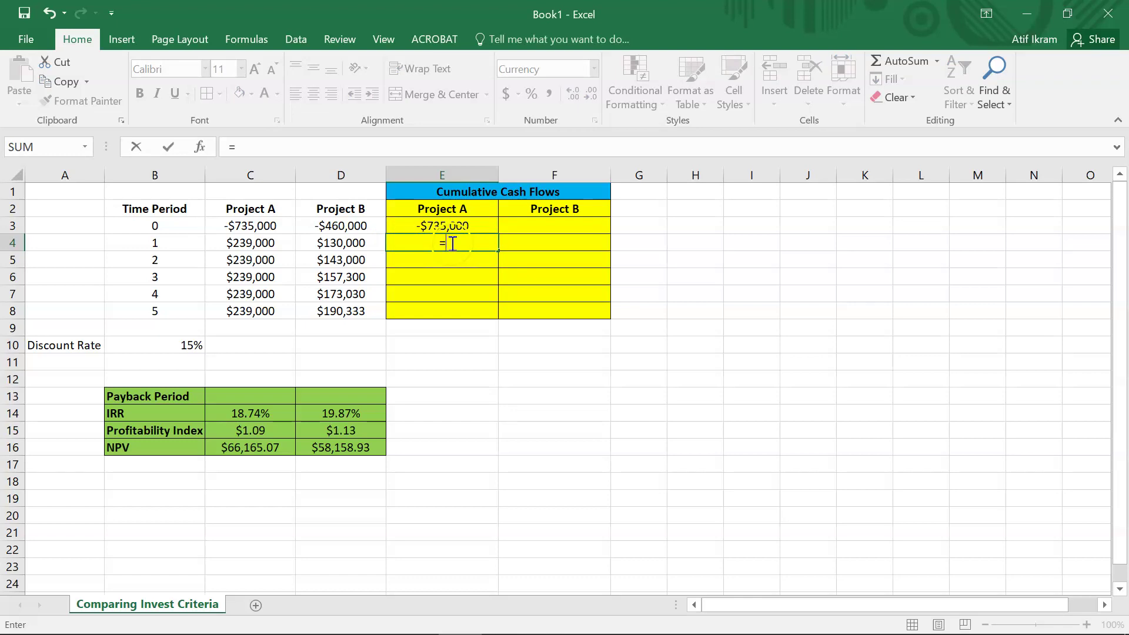
left_click(235, 243)
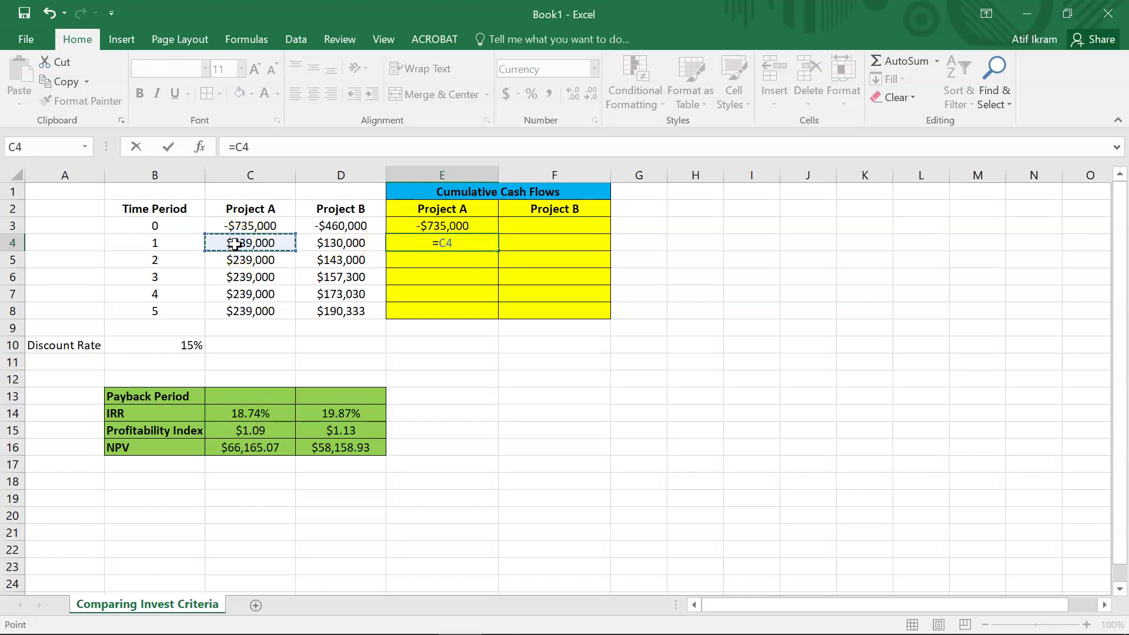
type("+")
left_click(428, 228)
key("Return")
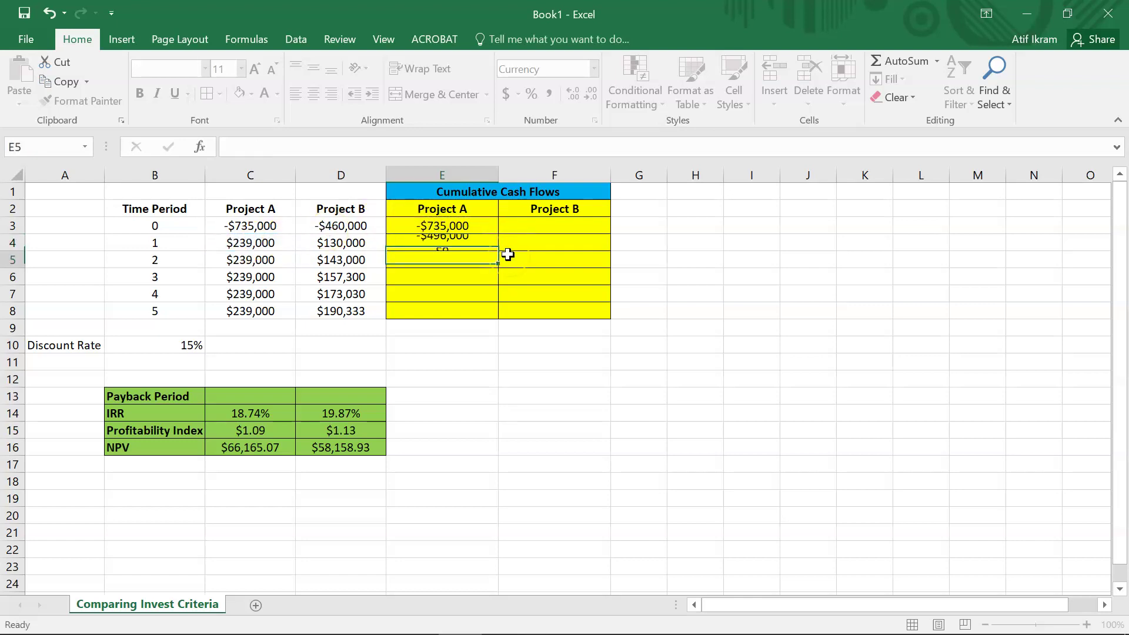
Step: Fill the cumulative formula down to E7 and select time periods 3 and 4 in B6:B7
left_click(439, 245)
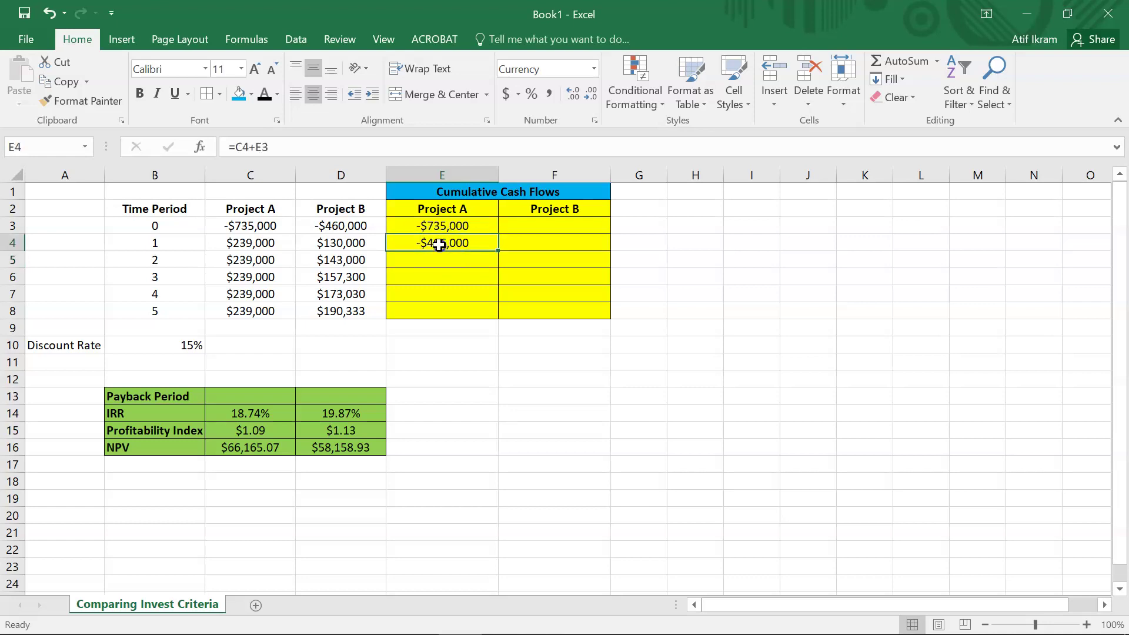
key("ctrl+c")
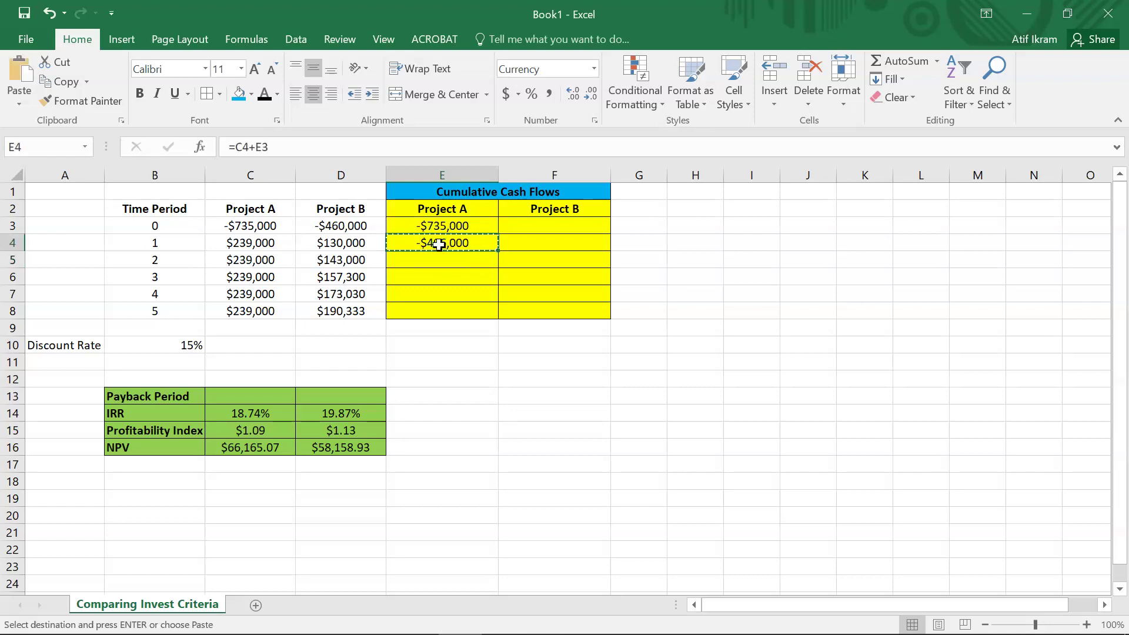
key("shift+Down")
key("shift+Down")
key("shift+Down")
key("ctrl+v")
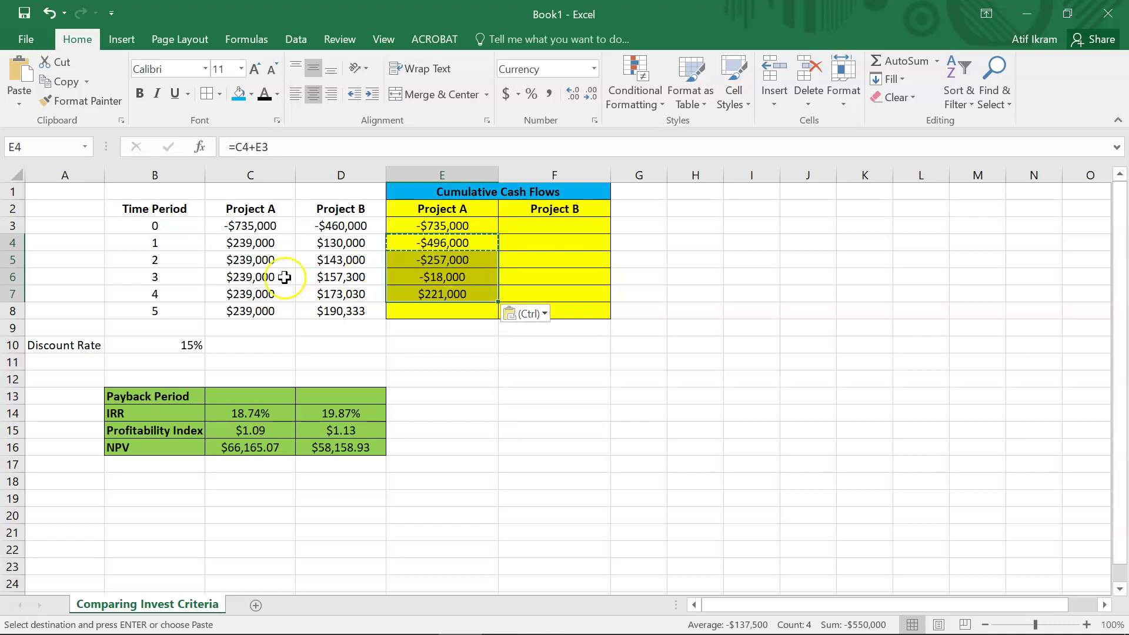
double_click(418, 258)
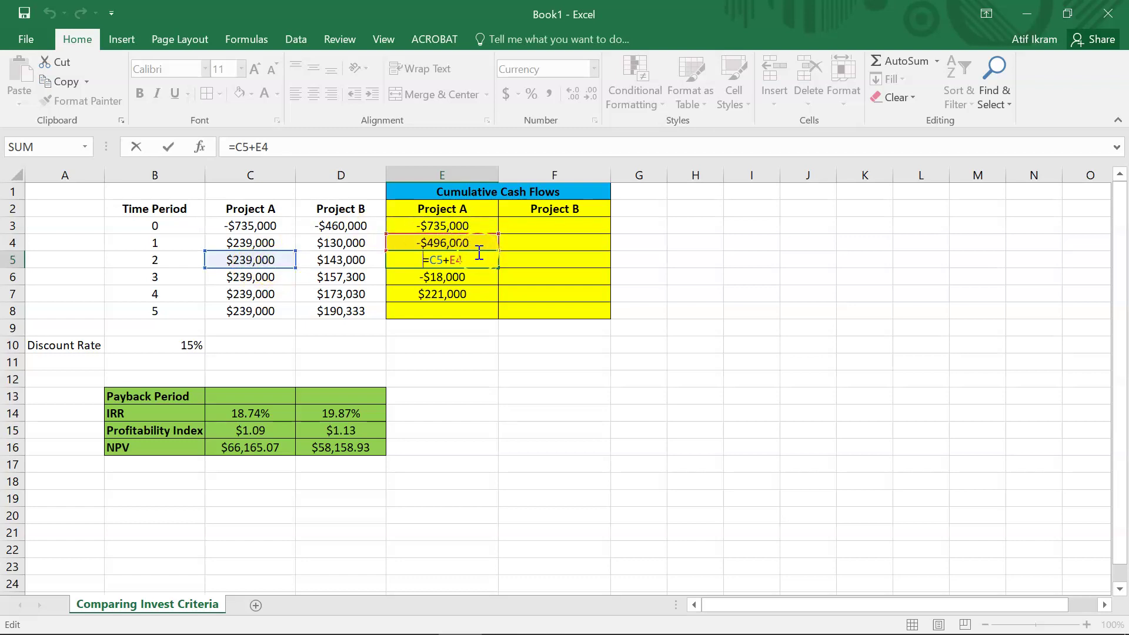
key("ctrl+Return")
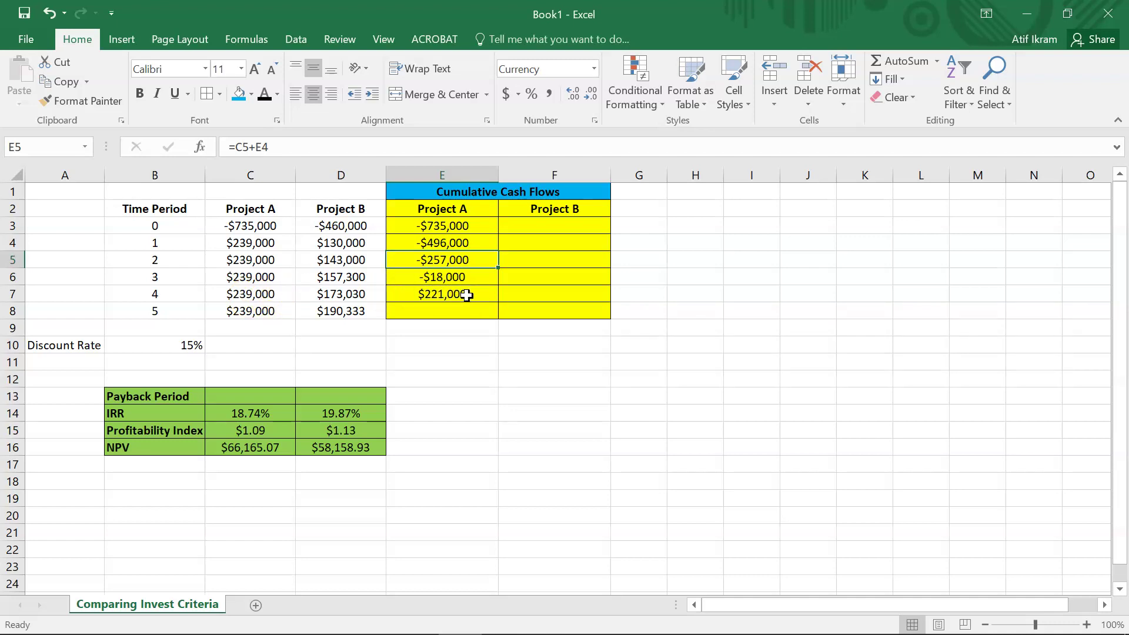
left_click(151, 278)
left_click_drag(150, 279, 151, 290)
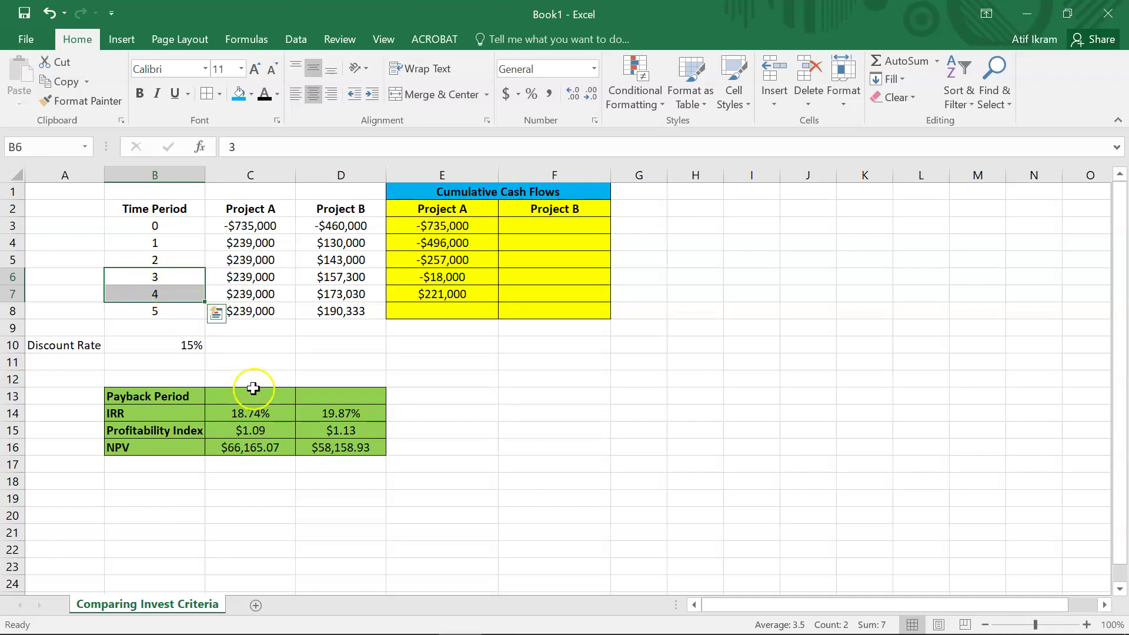
Step: Enter =3+(-1*E6/C7) in C13 for Project A's payback period of 3.075313808
left_click(249, 394)
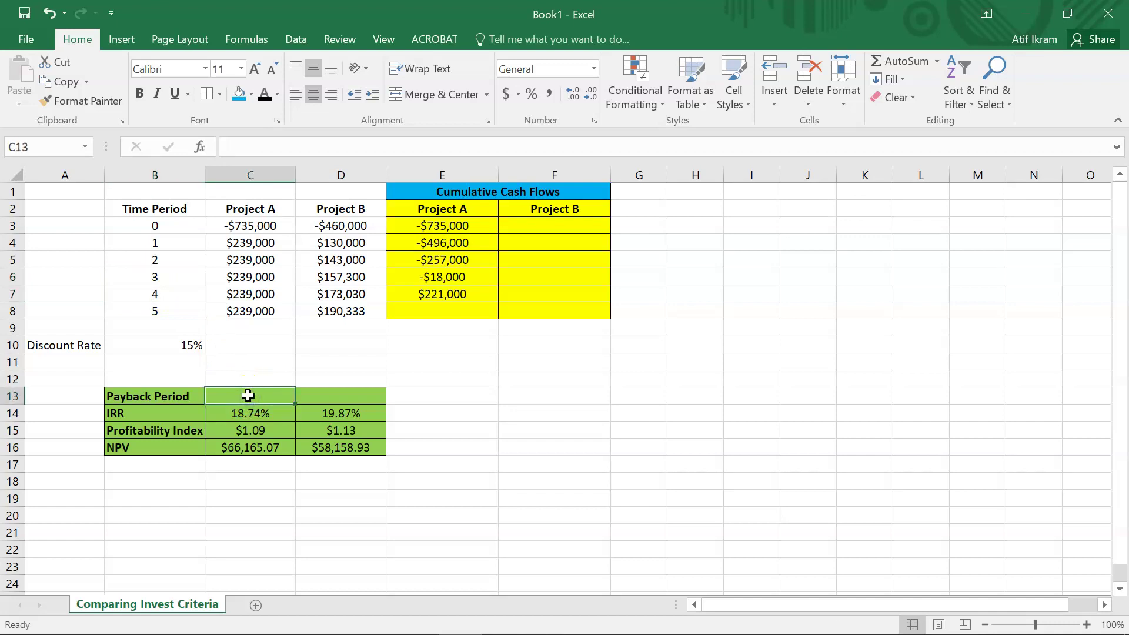
type("=")
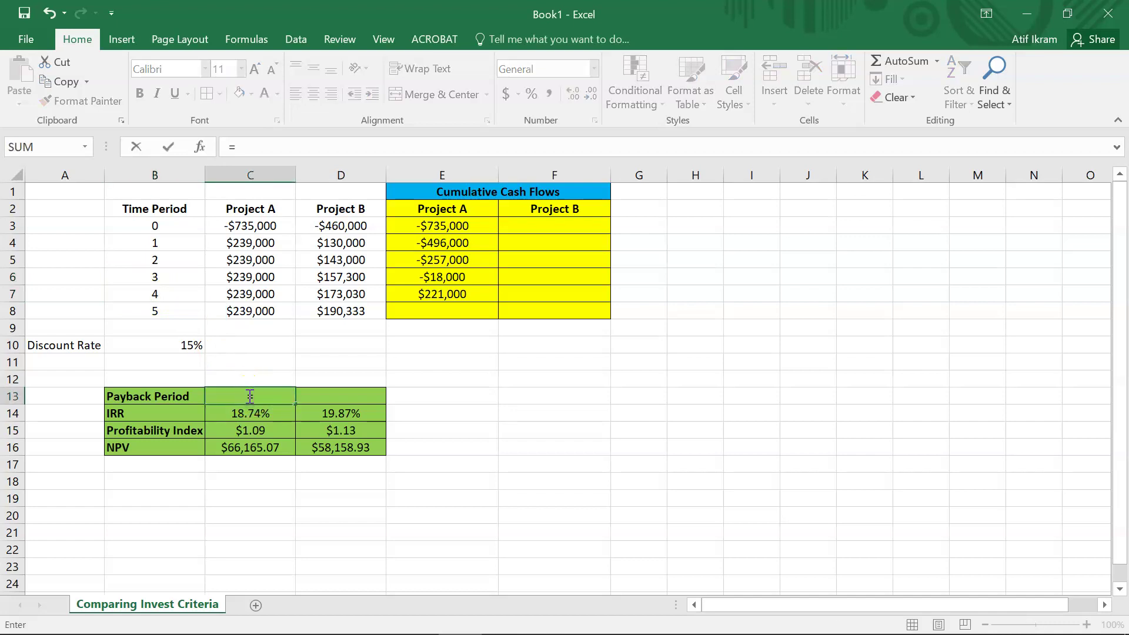
type("3+(-1*")
left_click(448, 277)
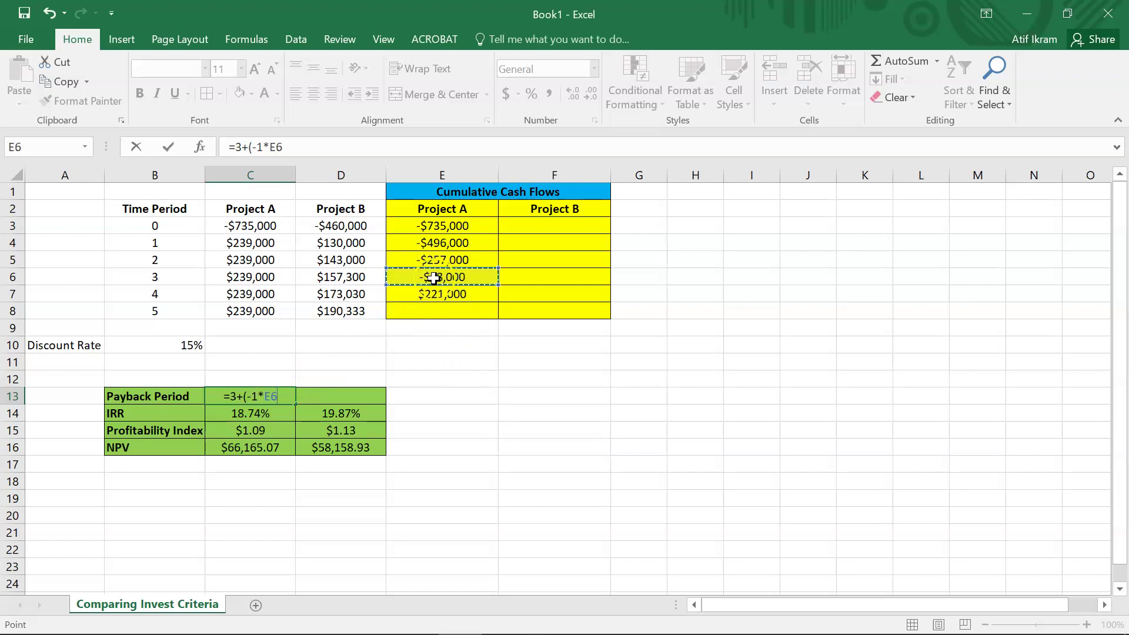
type("/")
left_click(259, 294)
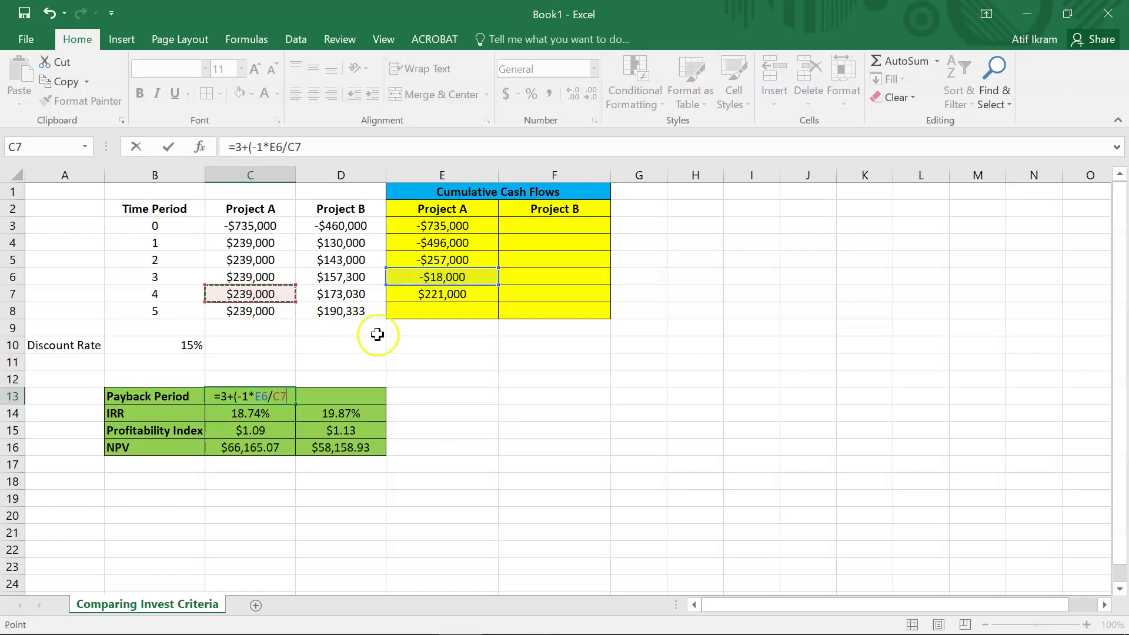
type(")")
key("Return")
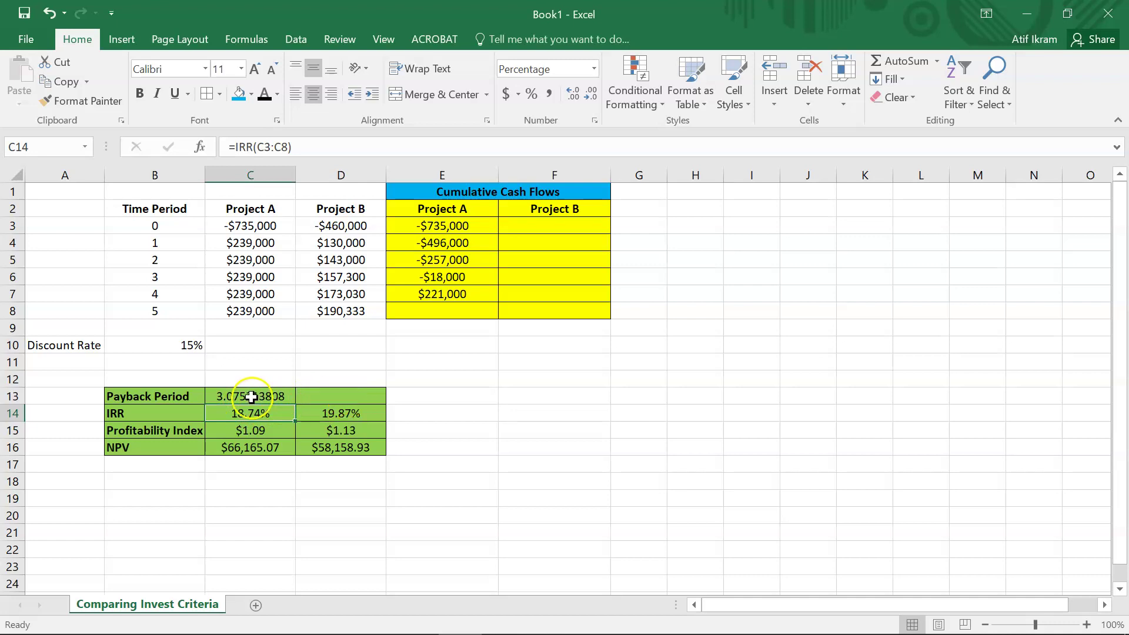
left_click(330, 396)
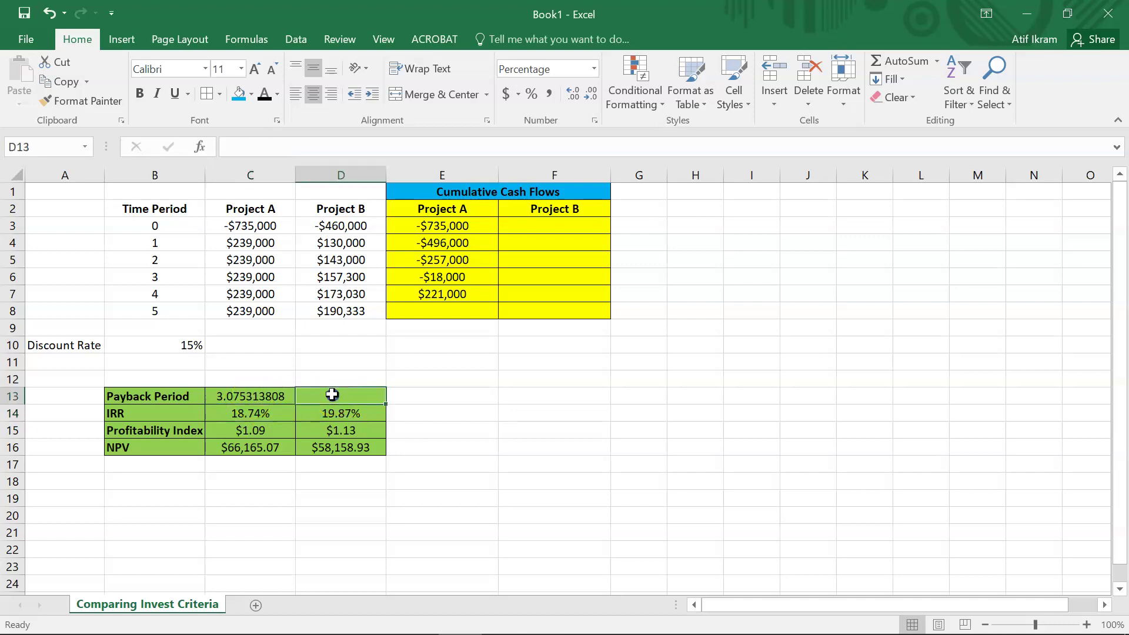
Step: Copy Project A's cumulative formulas from E3:E7 into F3:F7, running -$460,000 to $143,330
left_click(542, 225)
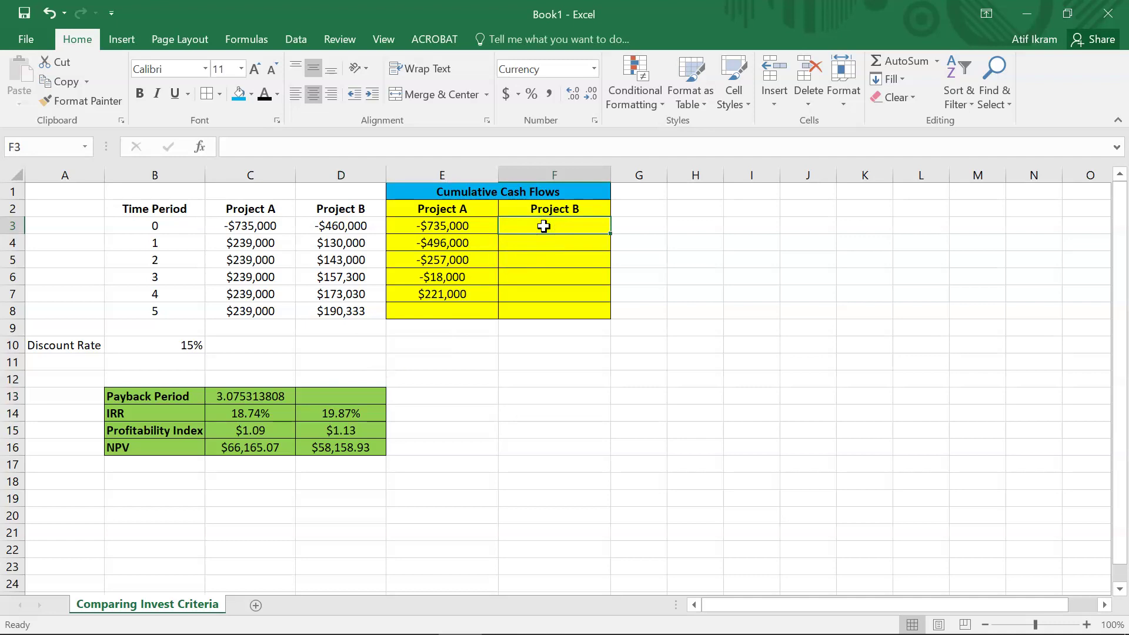
key("Left")
key("shift+Down")
key("shift+Down")
key("shift+Down")
key("shift+Down")
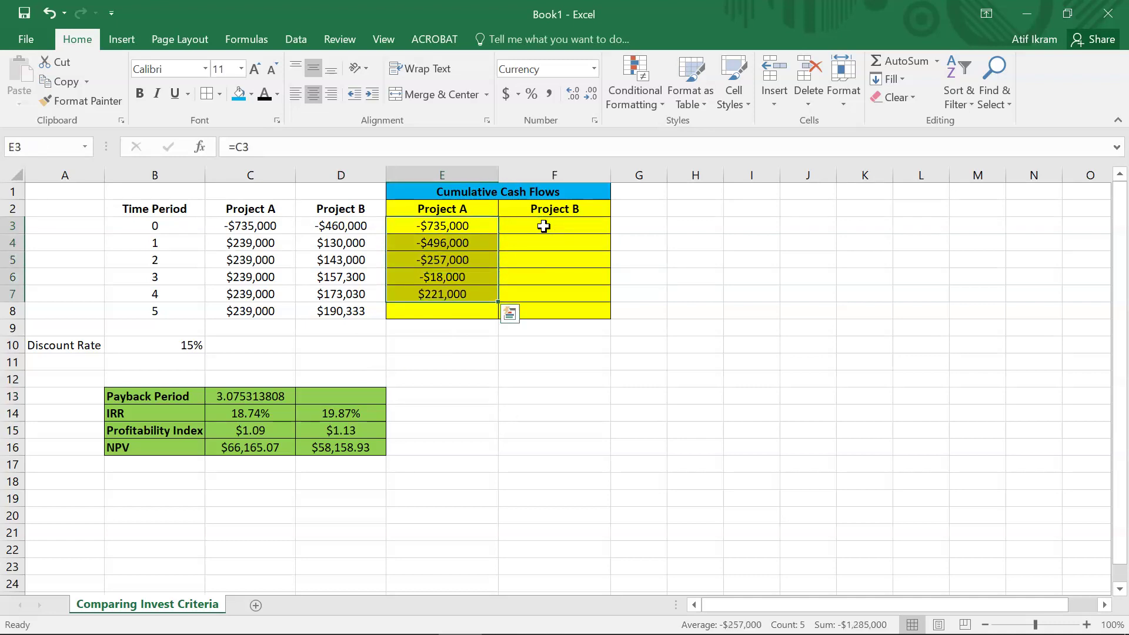
key("ctrl+c")
key("Right")
key("ctrl+v")
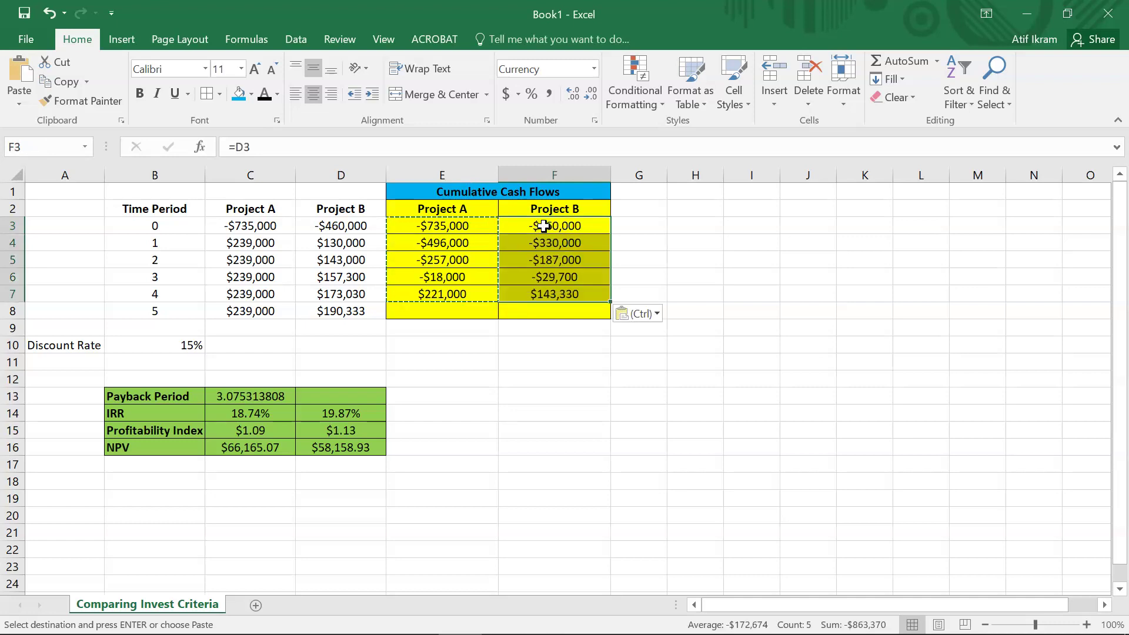
left_click(551, 309)
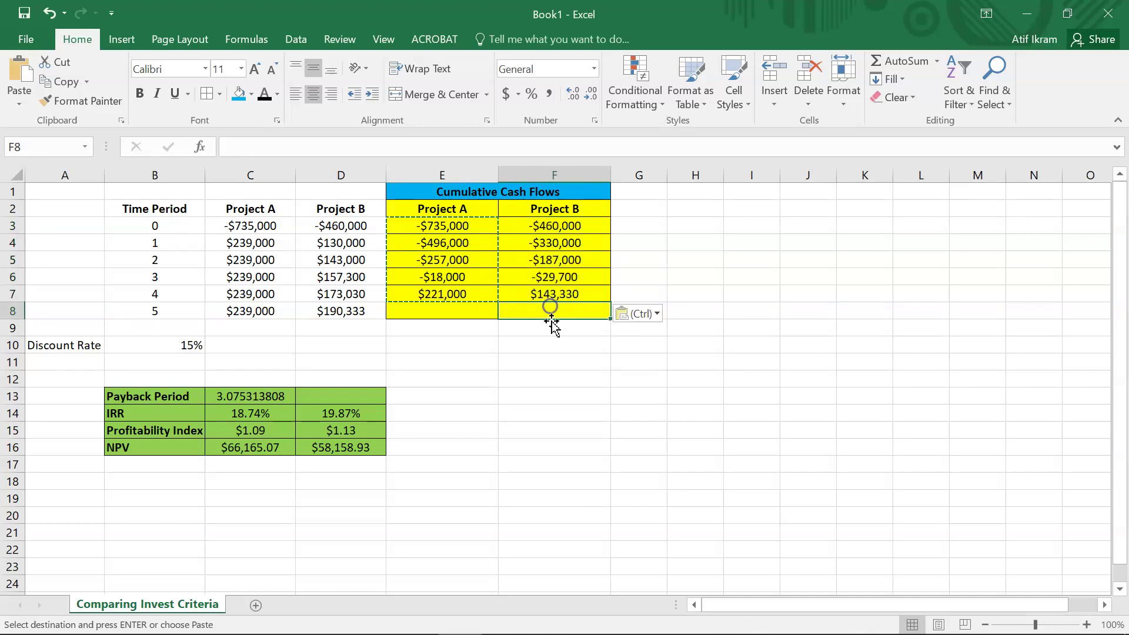
double_click(547, 243)
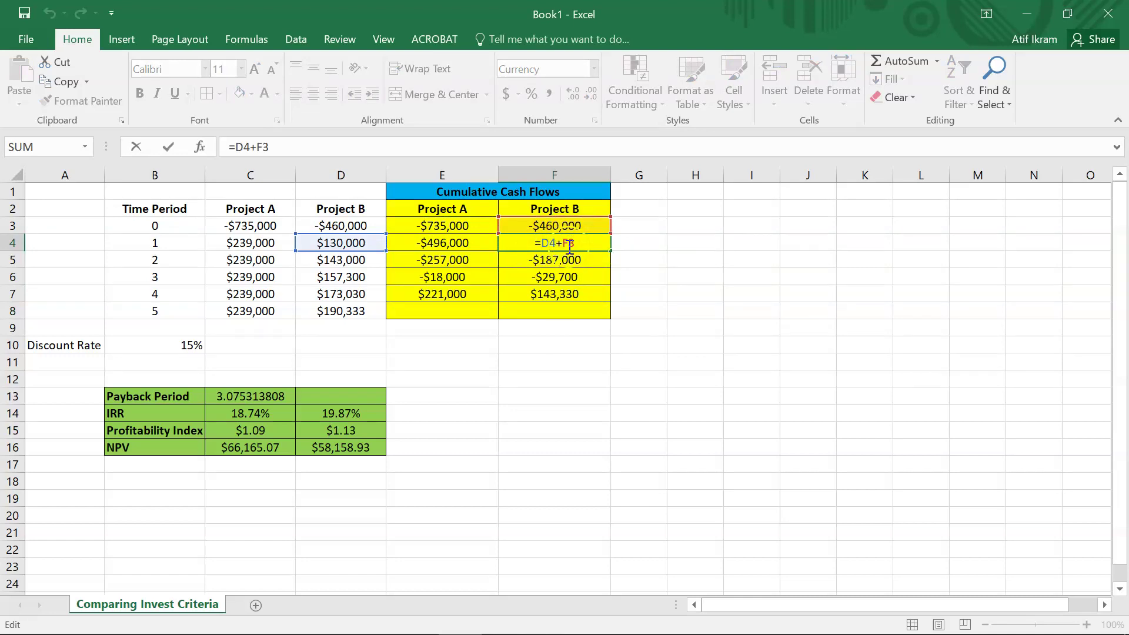
key("ctrl+Return")
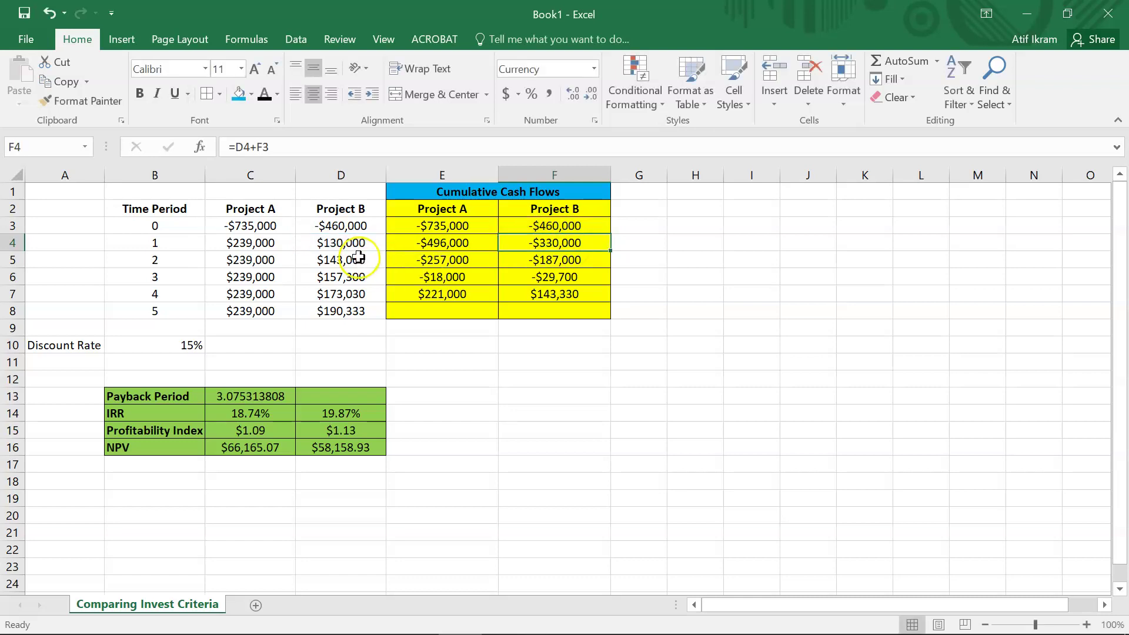
key("ctrl+c")
key("Escape")
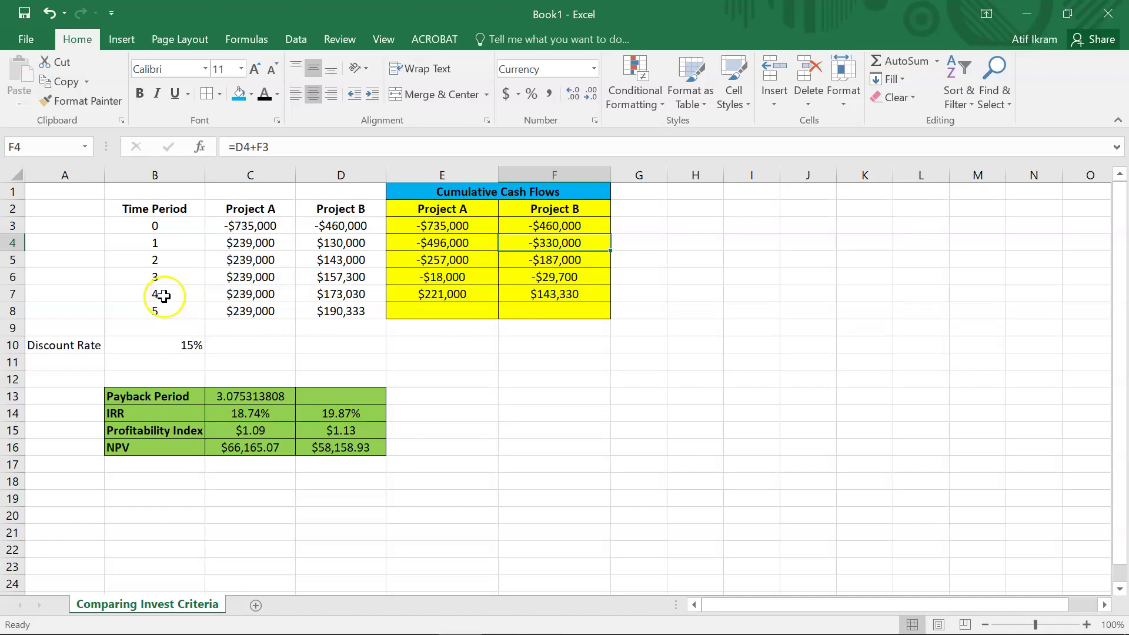
Step: Enter =3+(-1*F6/D7) in D13 for Project B's payback period of 3.171646535
left_click(351, 297)
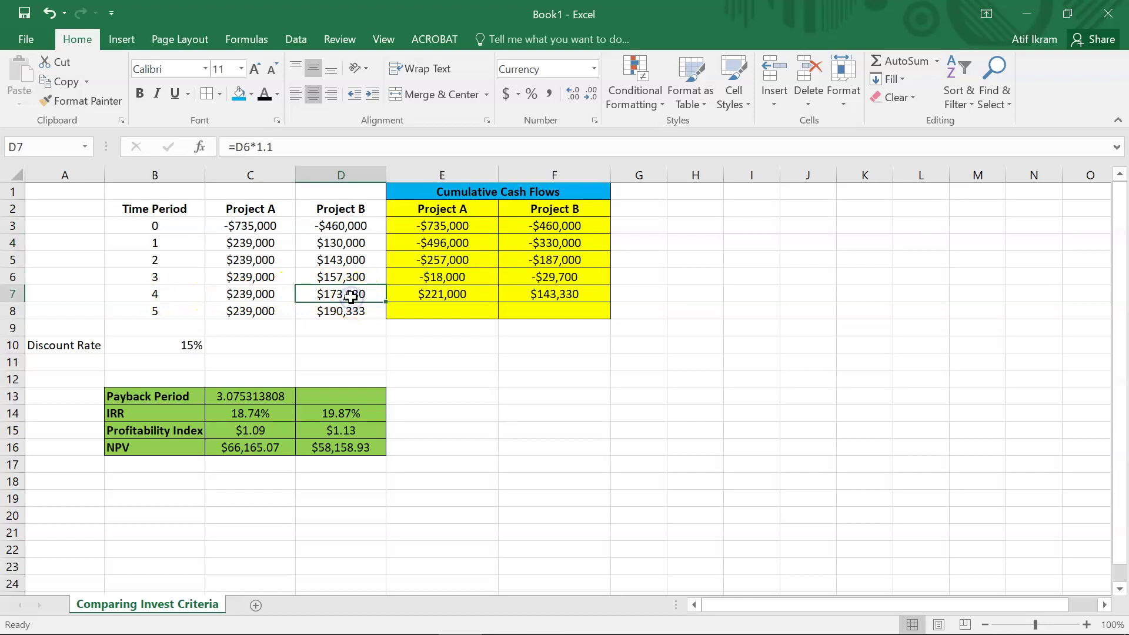
left_click(566, 282)
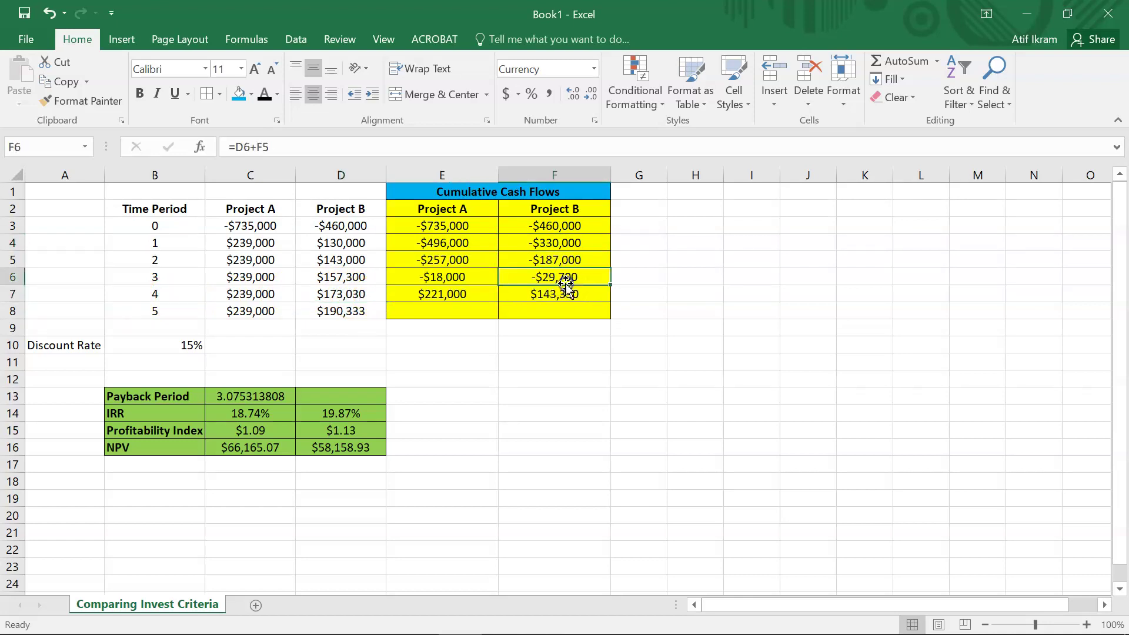
left_click(344, 396)
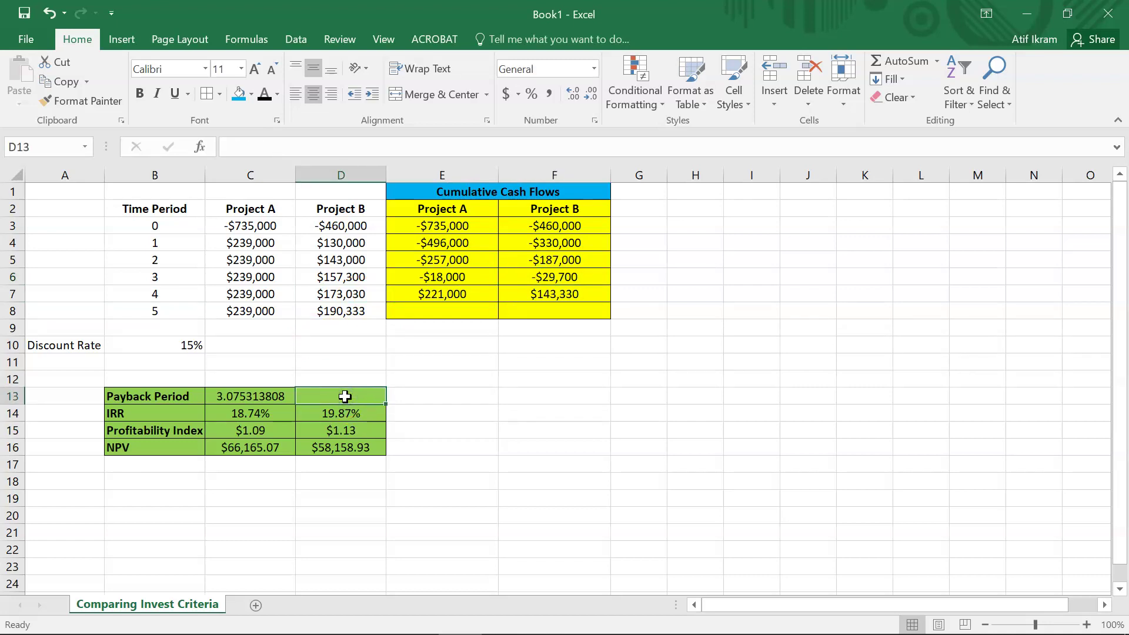
type("=")
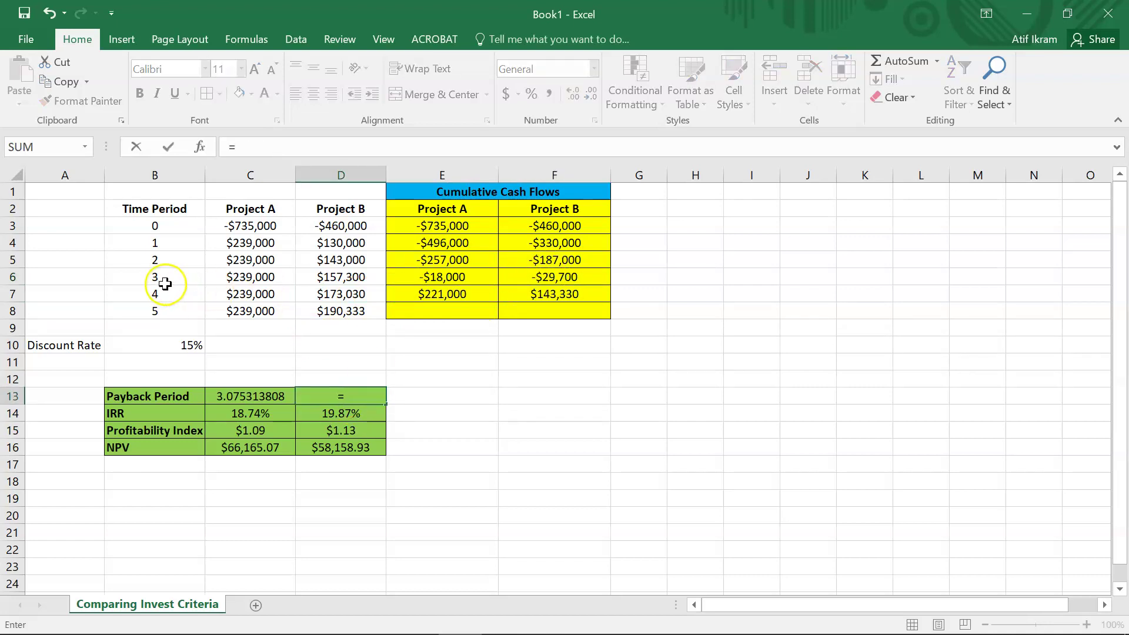
type("3+(-1")
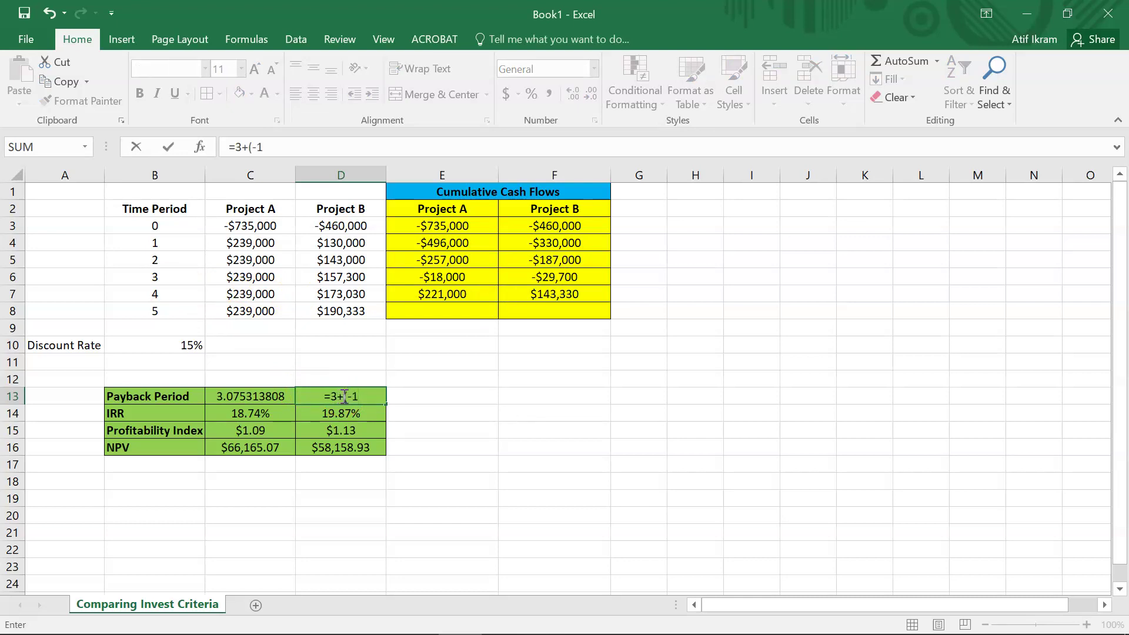
type("*")
left_click(566, 279)
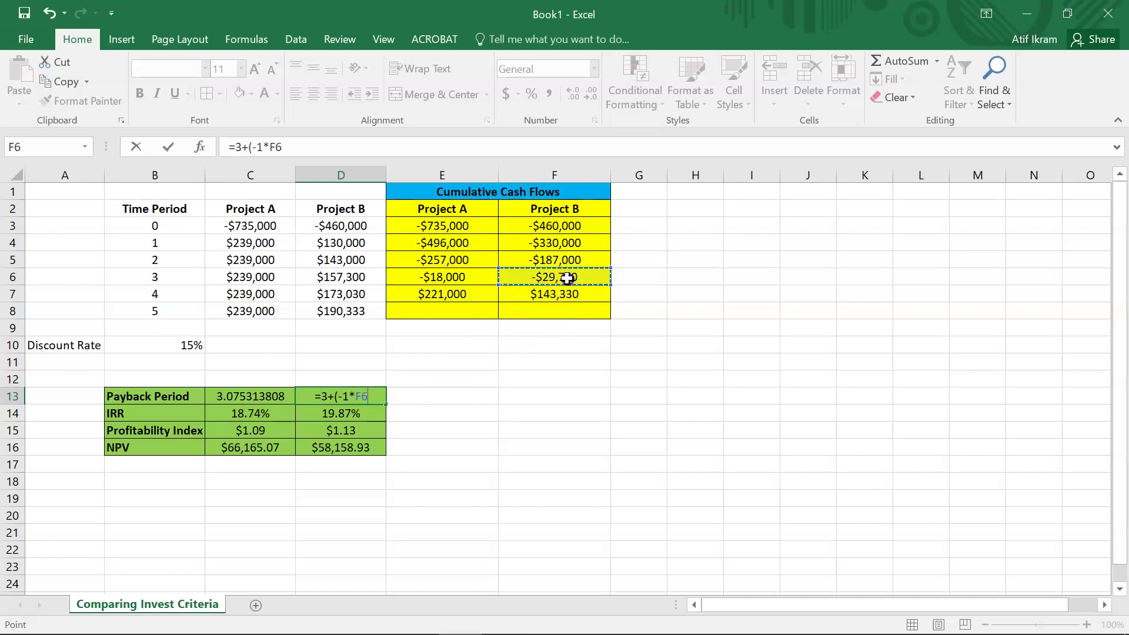
type("/")
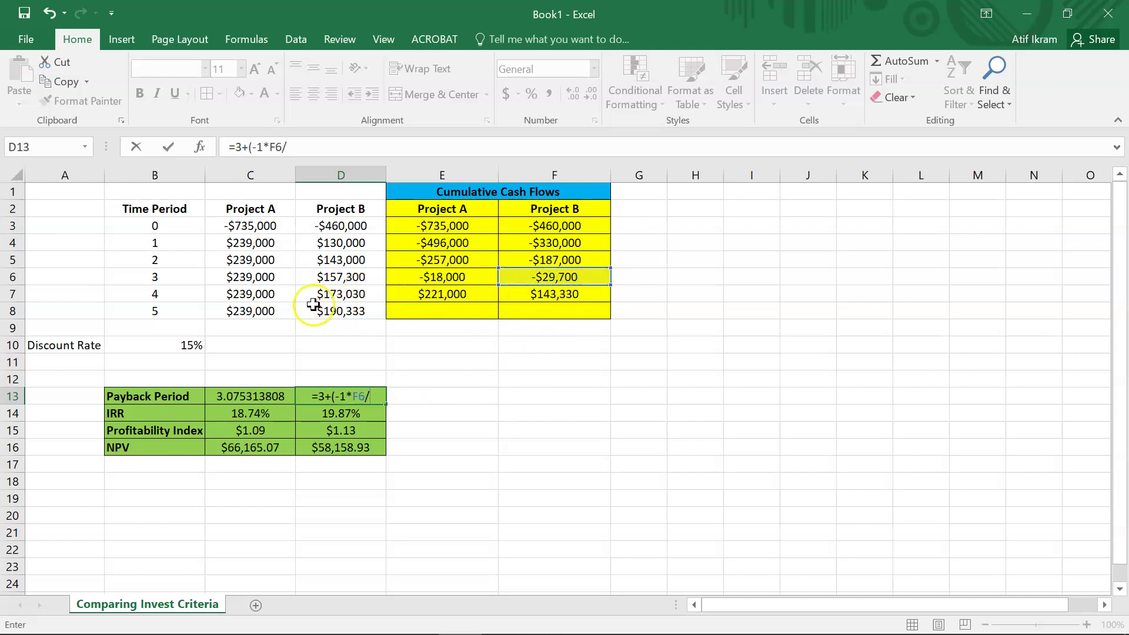
left_click(337, 295)
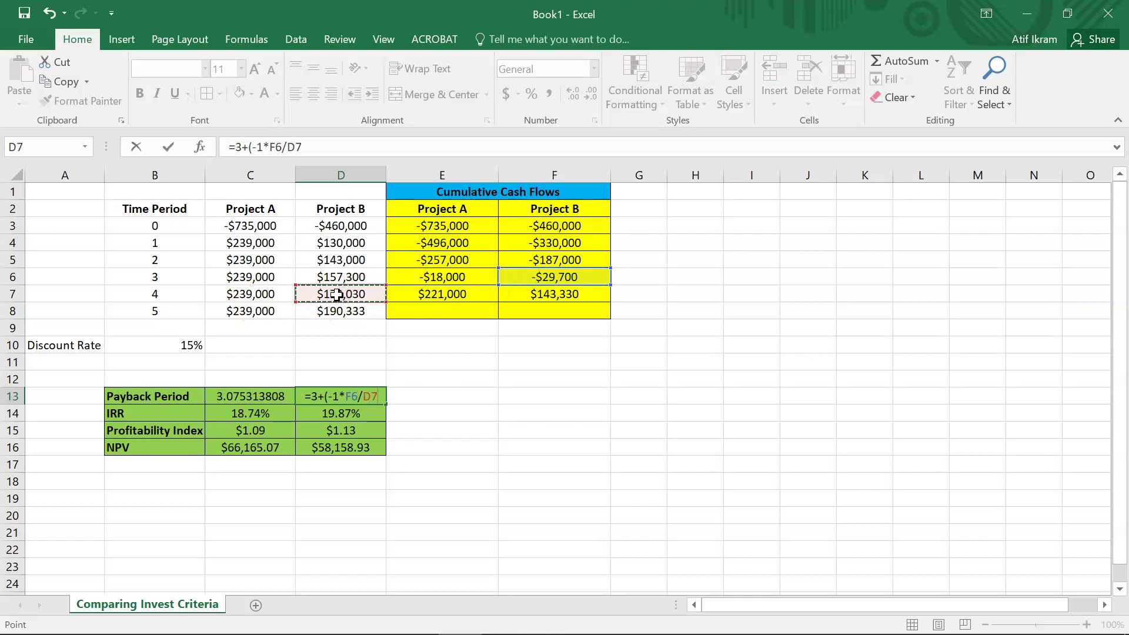
key("Return")
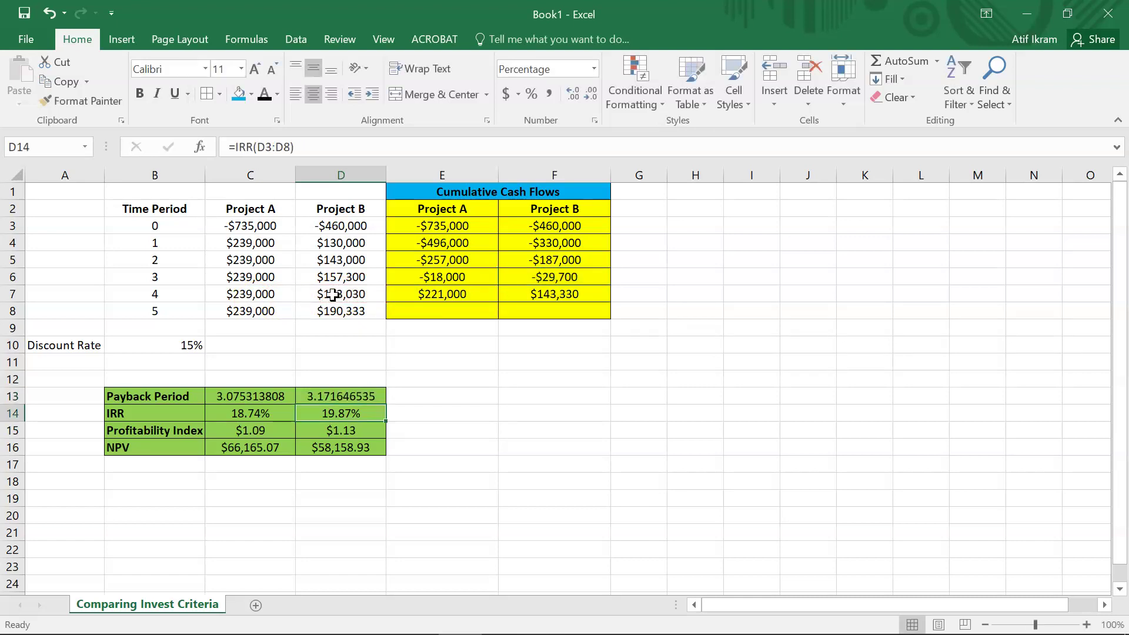
left_click(19, 605)
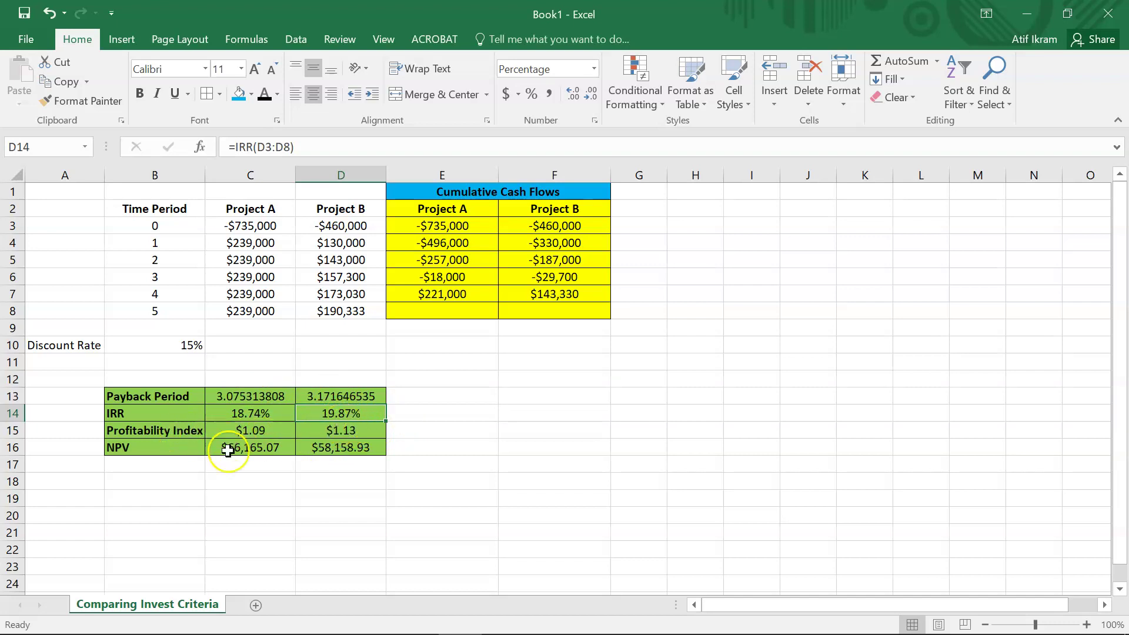
left_click(441, 448)
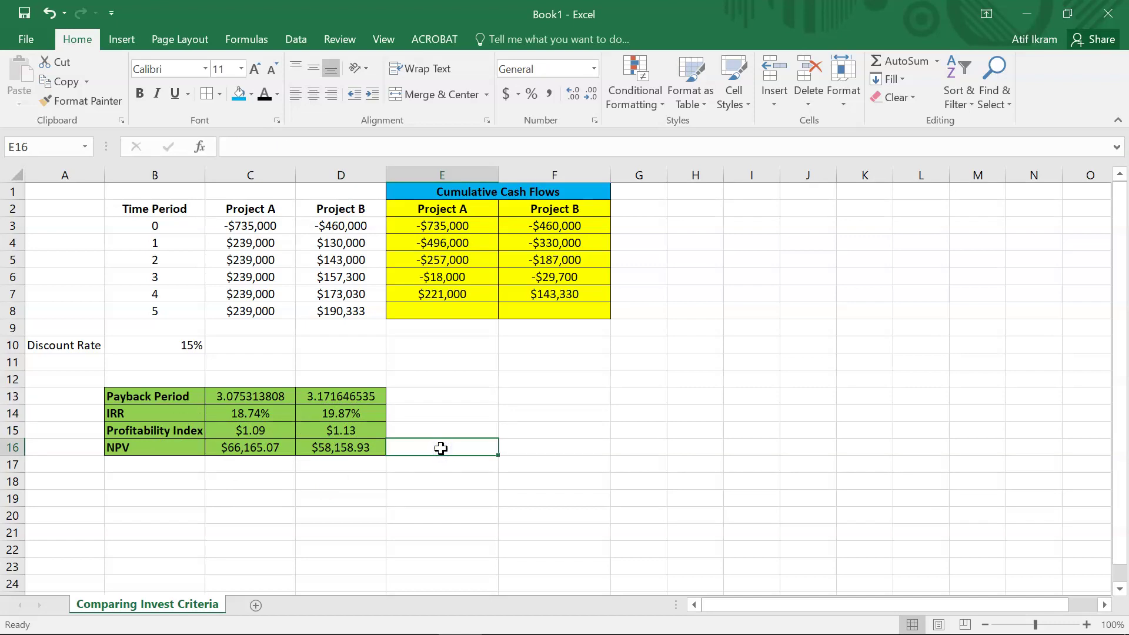